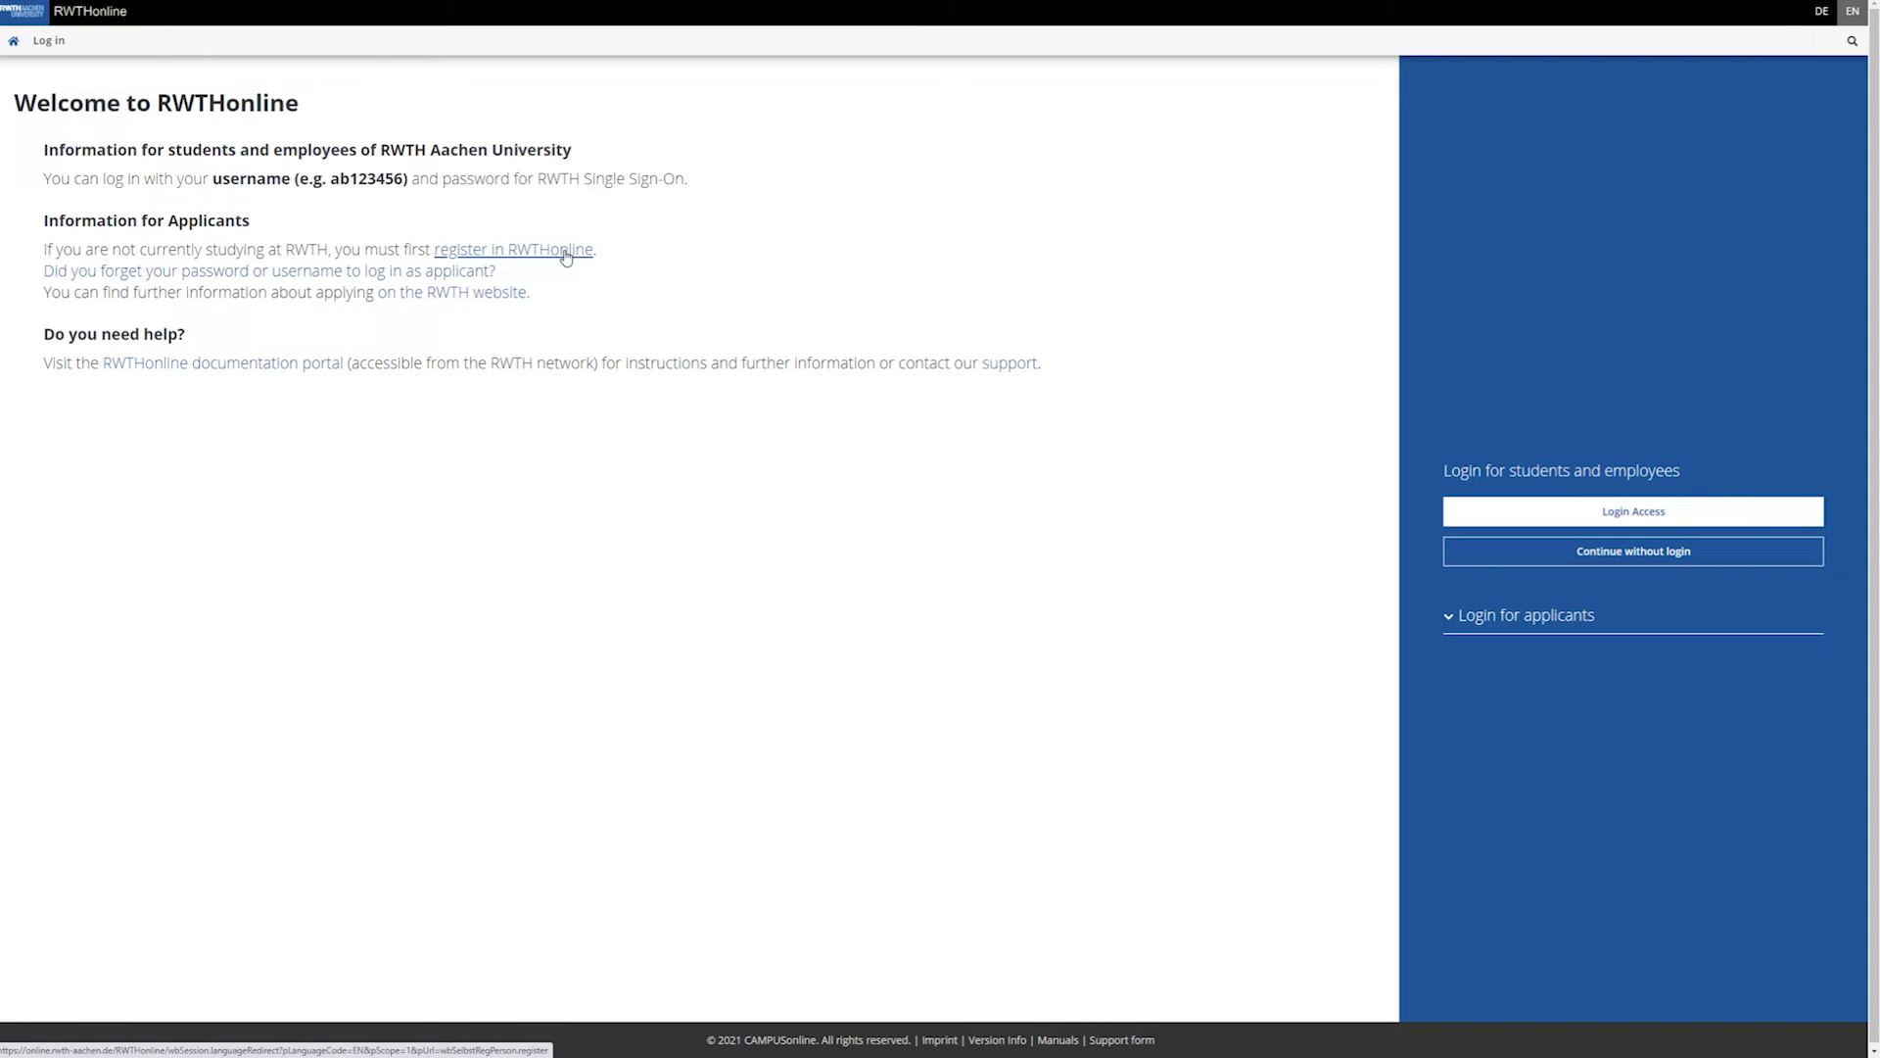
Fill the new-applicant registration form with the applicant's first and last name, then confirm and submit it.
{"action": "left_click", "coordinate": [566, 253]}
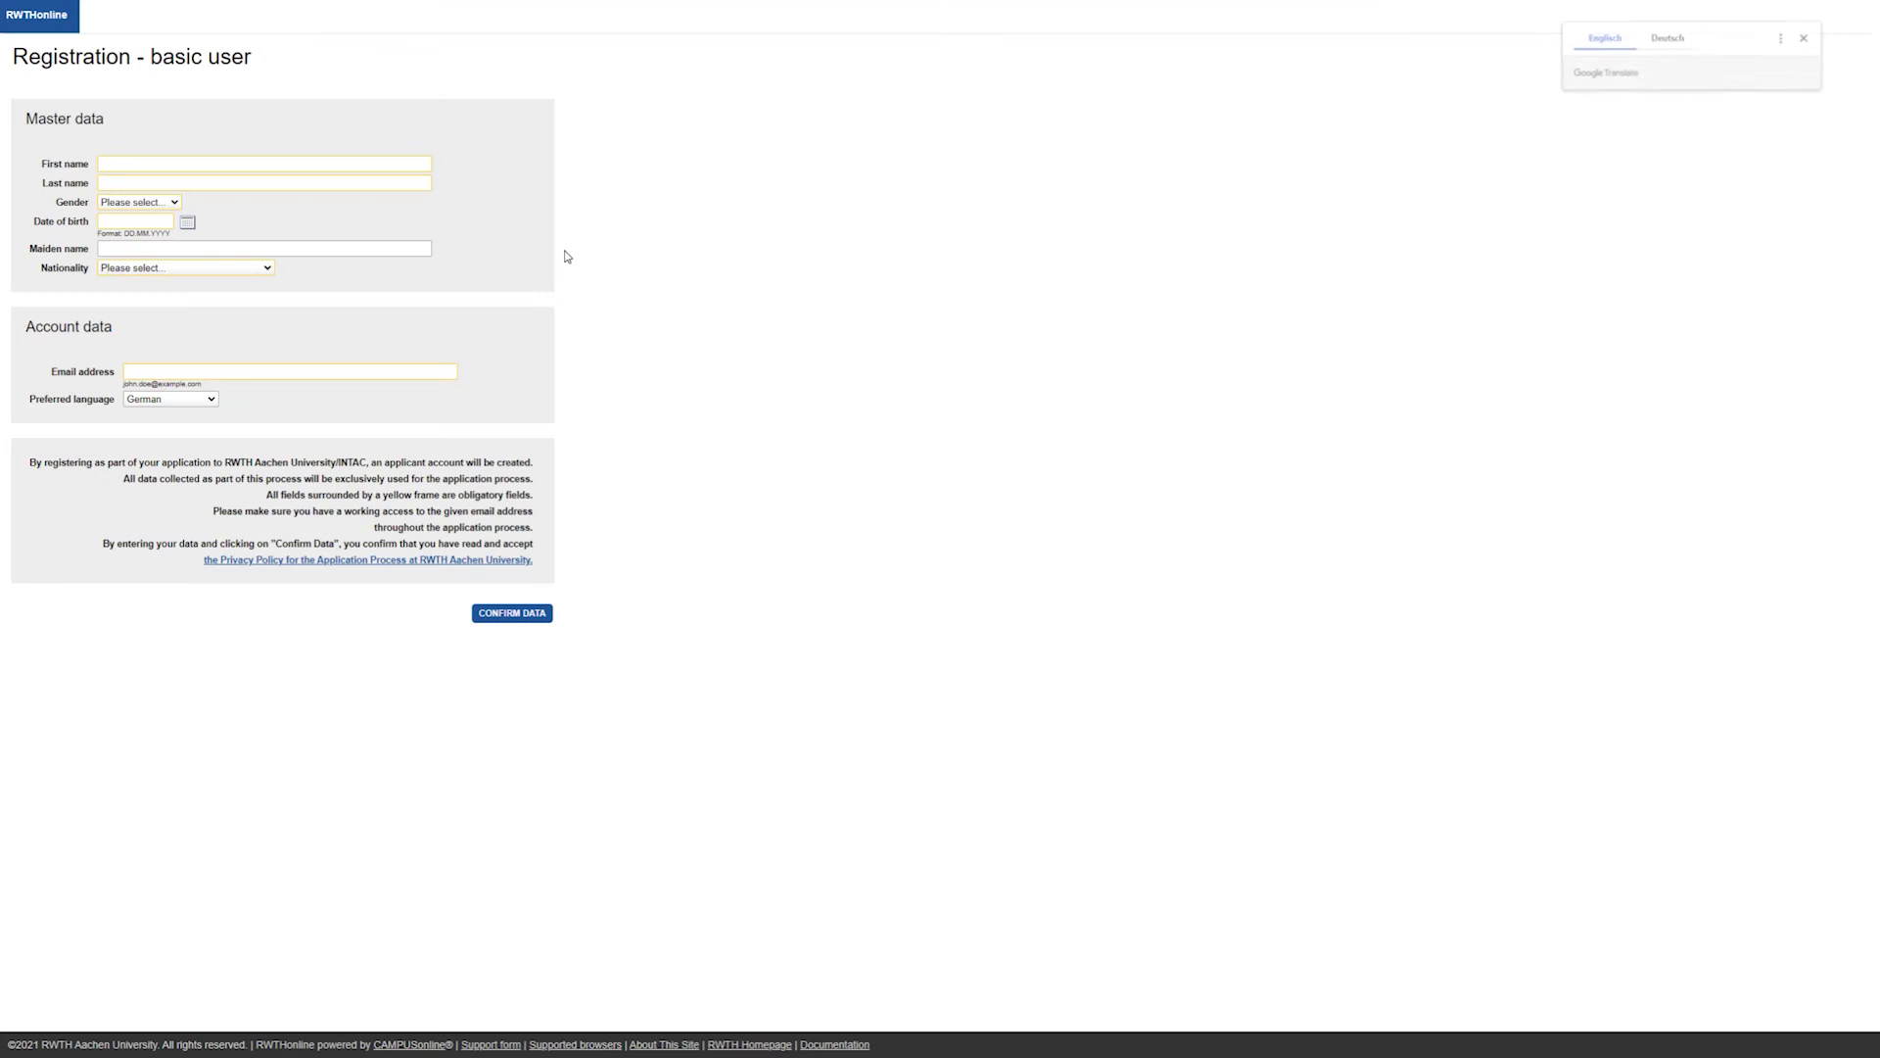
{"action": "left_click", "coordinate": [315, 166]}
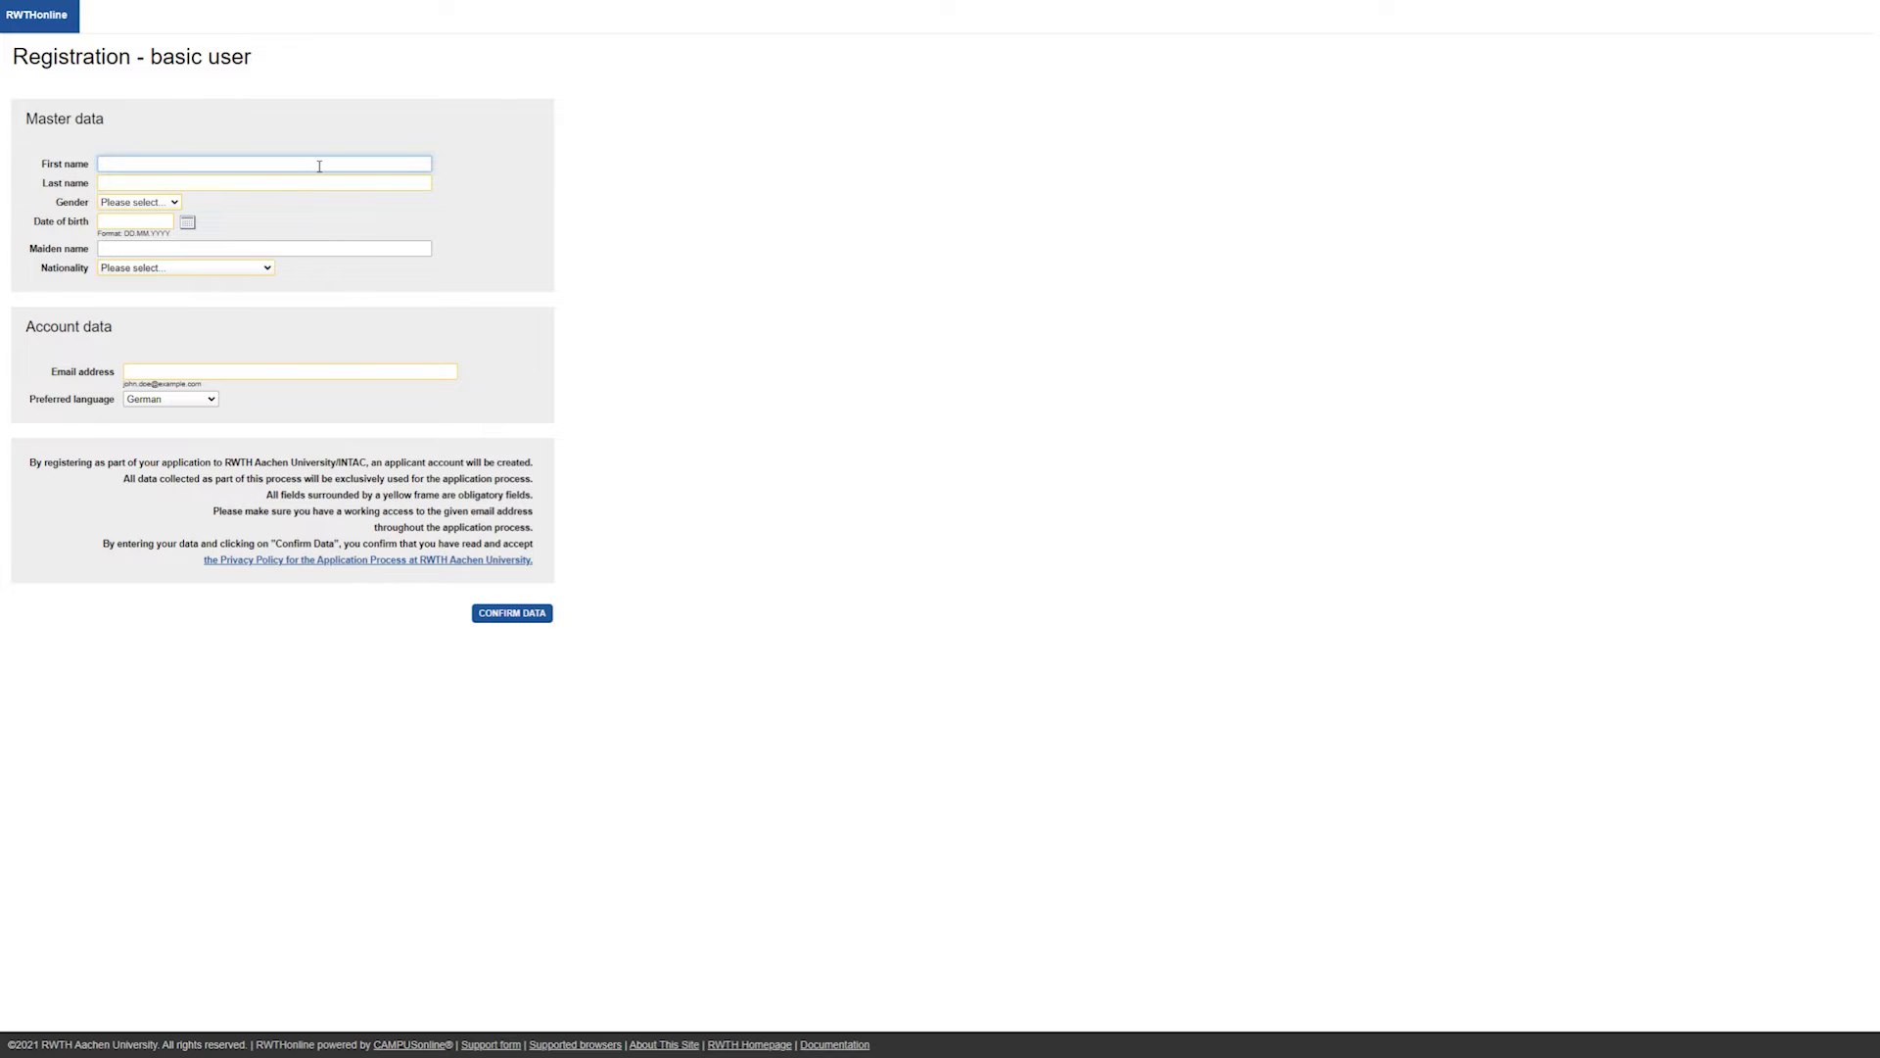
{"action": "type", "text": "John"}
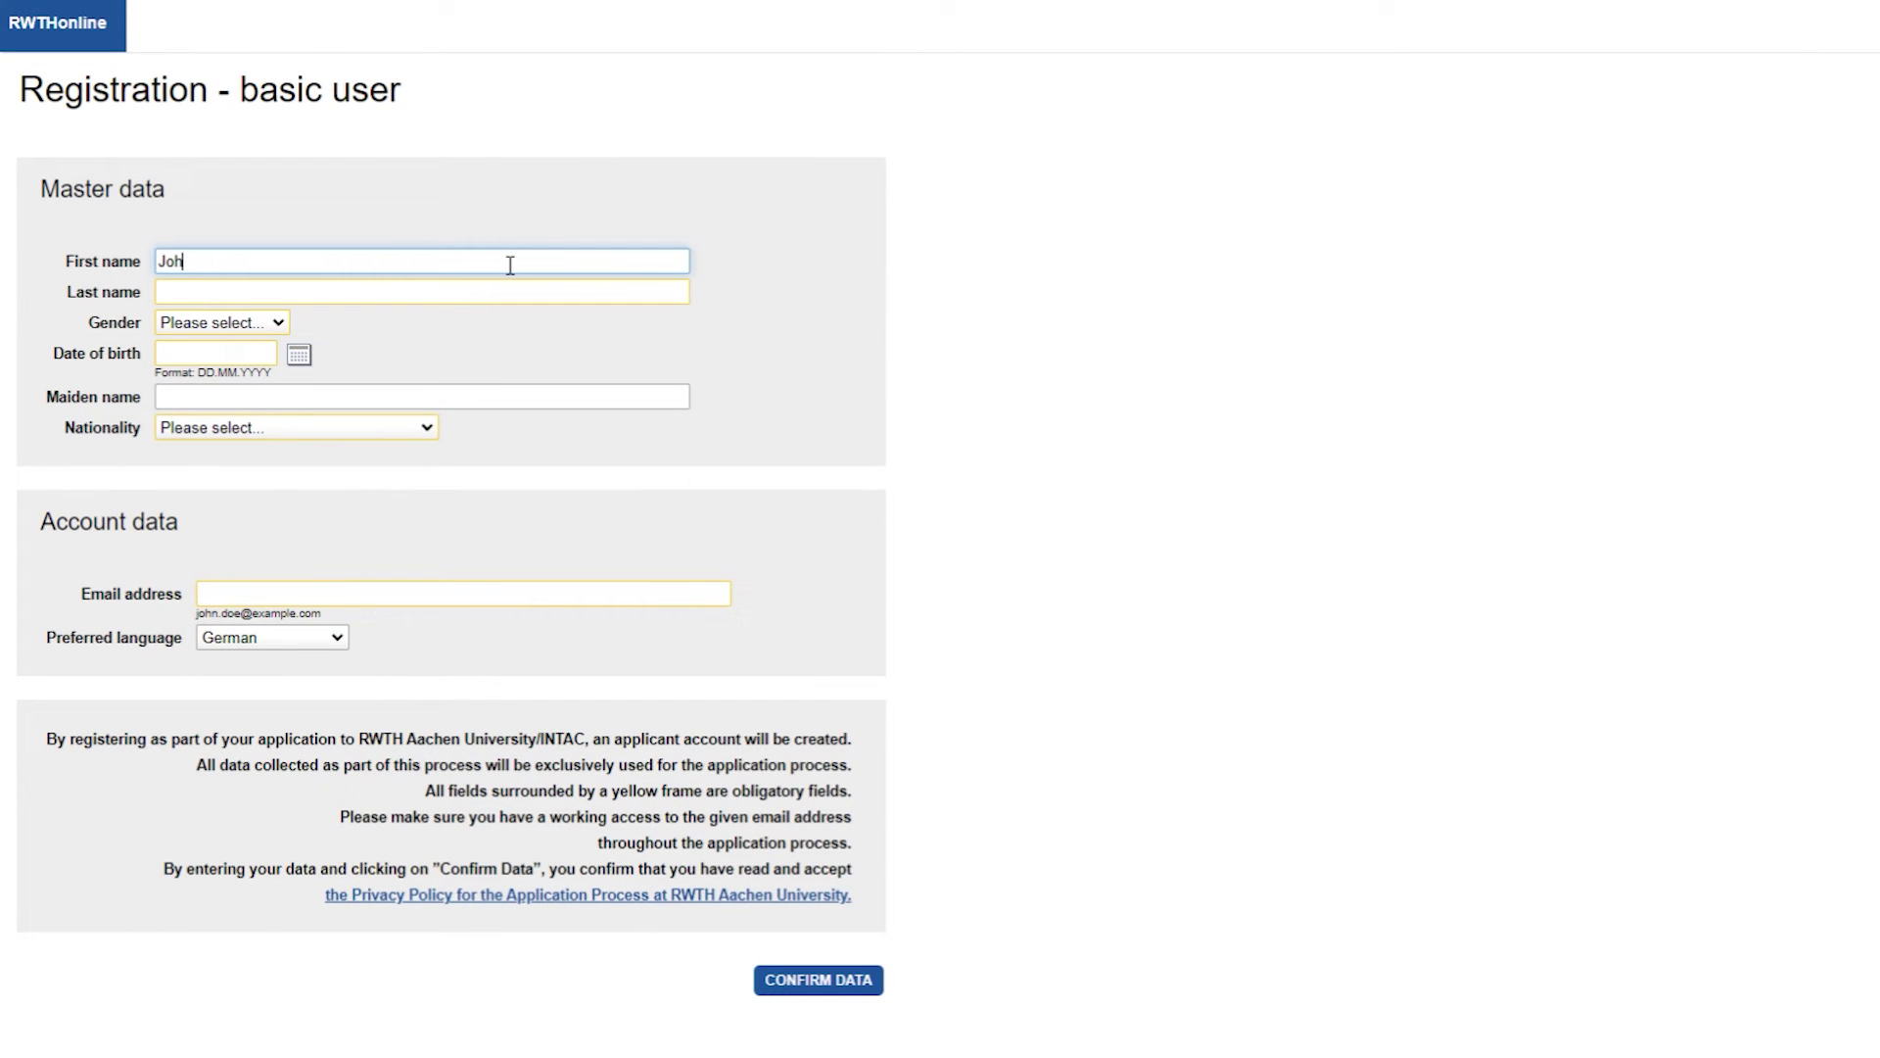
{"action": "left_click", "coordinate": [533, 289]}
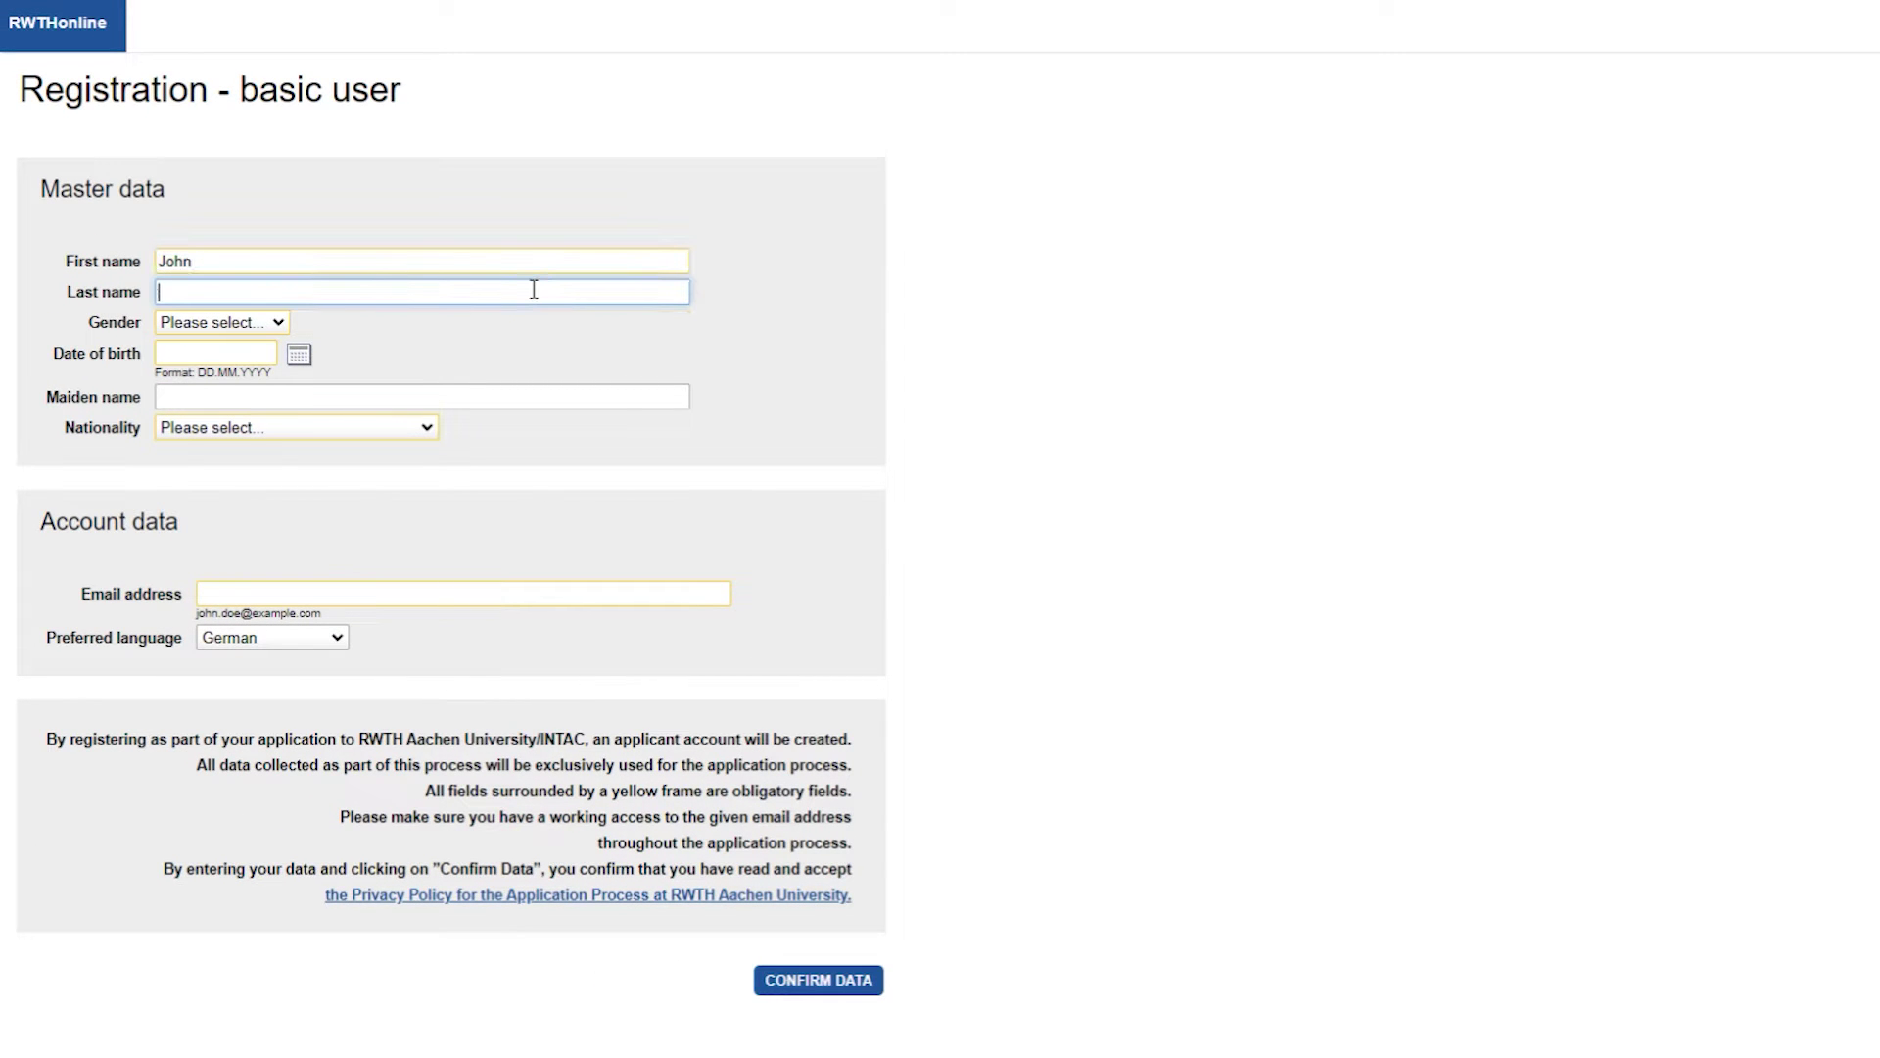
{"action": "type", "text": "Doe"}
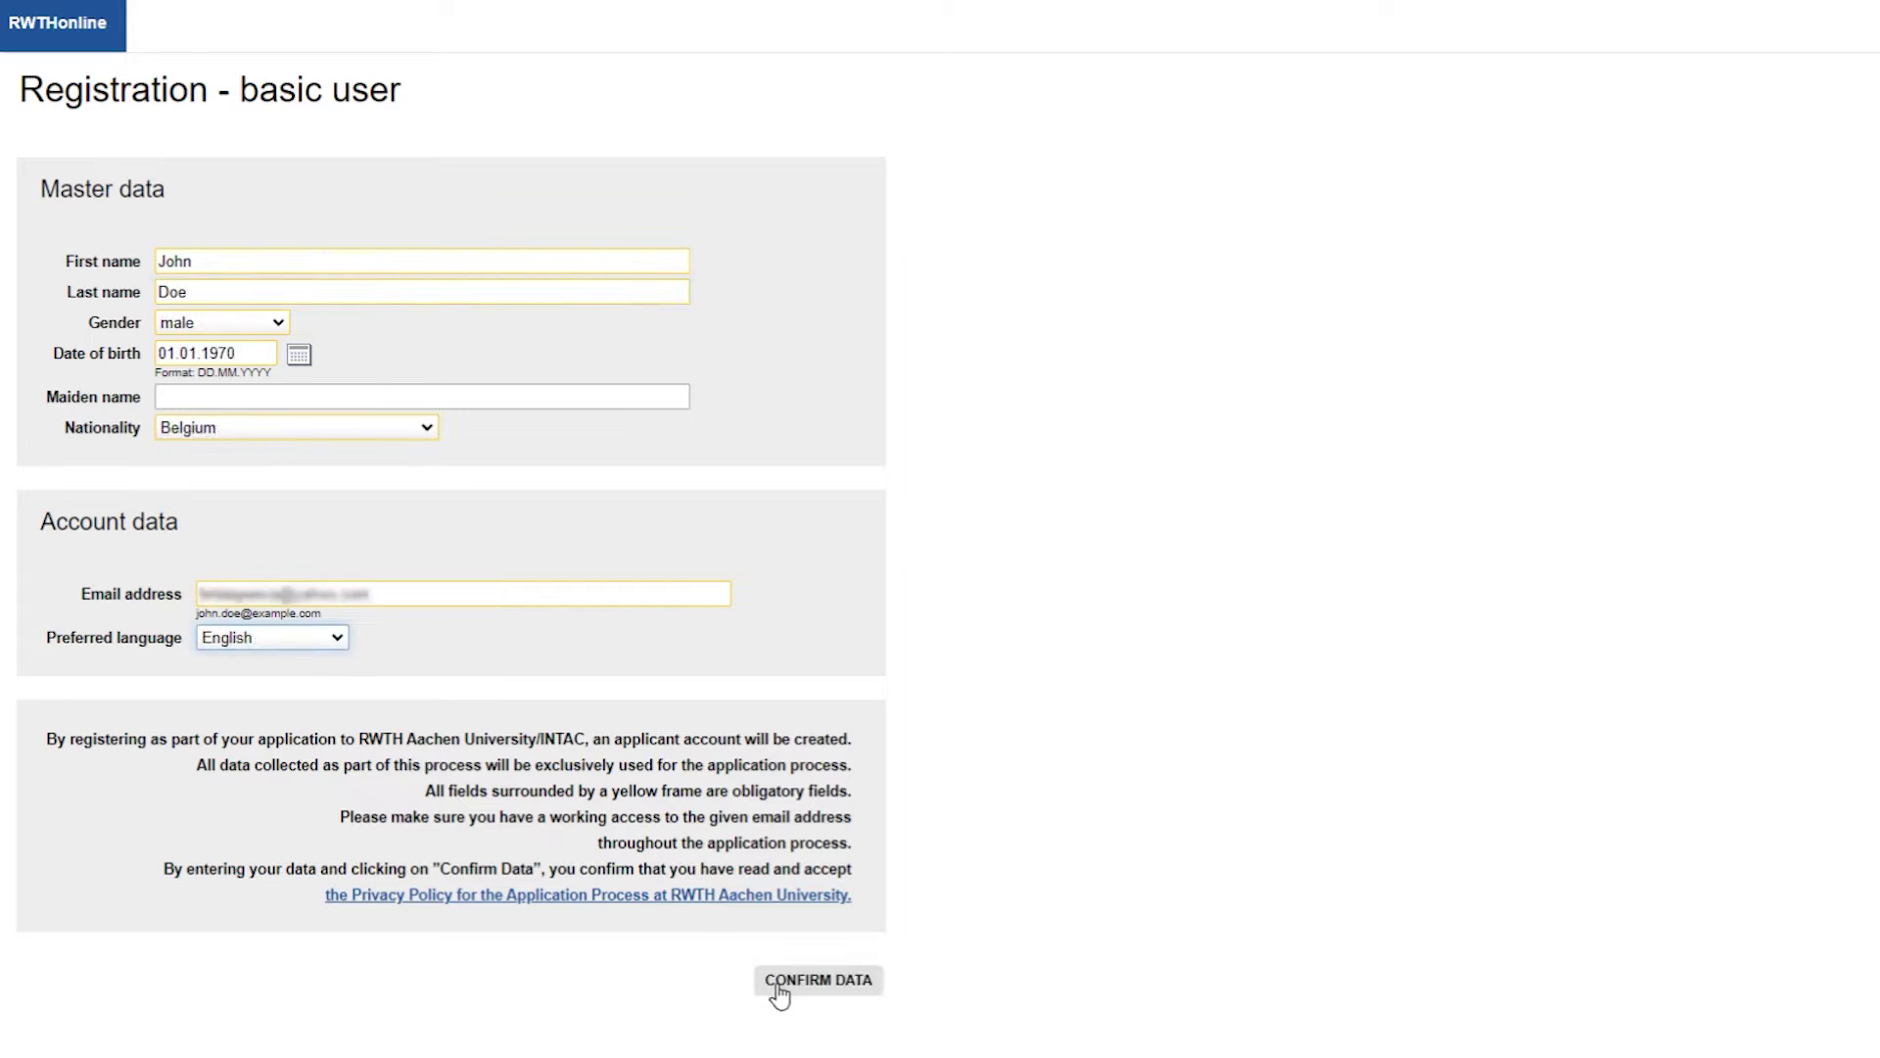
{"action": "left_click", "coordinate": [817, 982]}
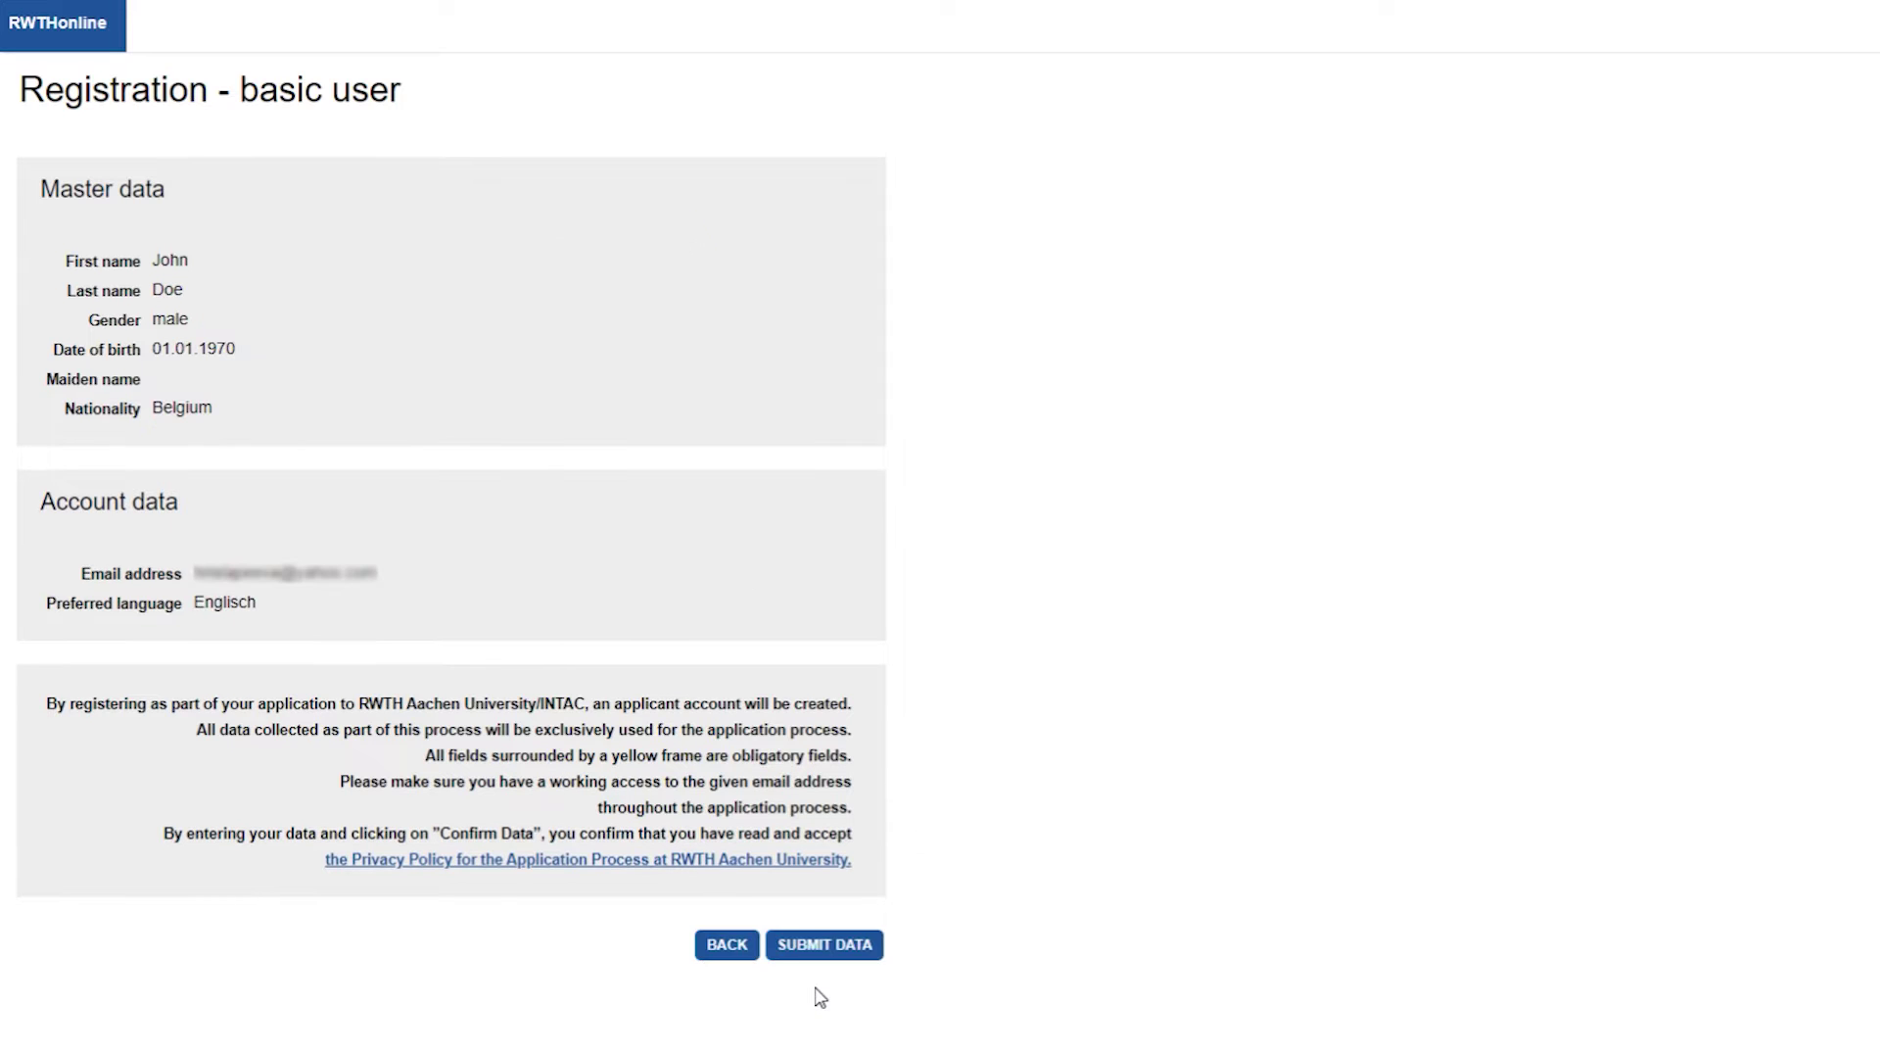
{"action": "left_click", "coordinate": [874, 952]}
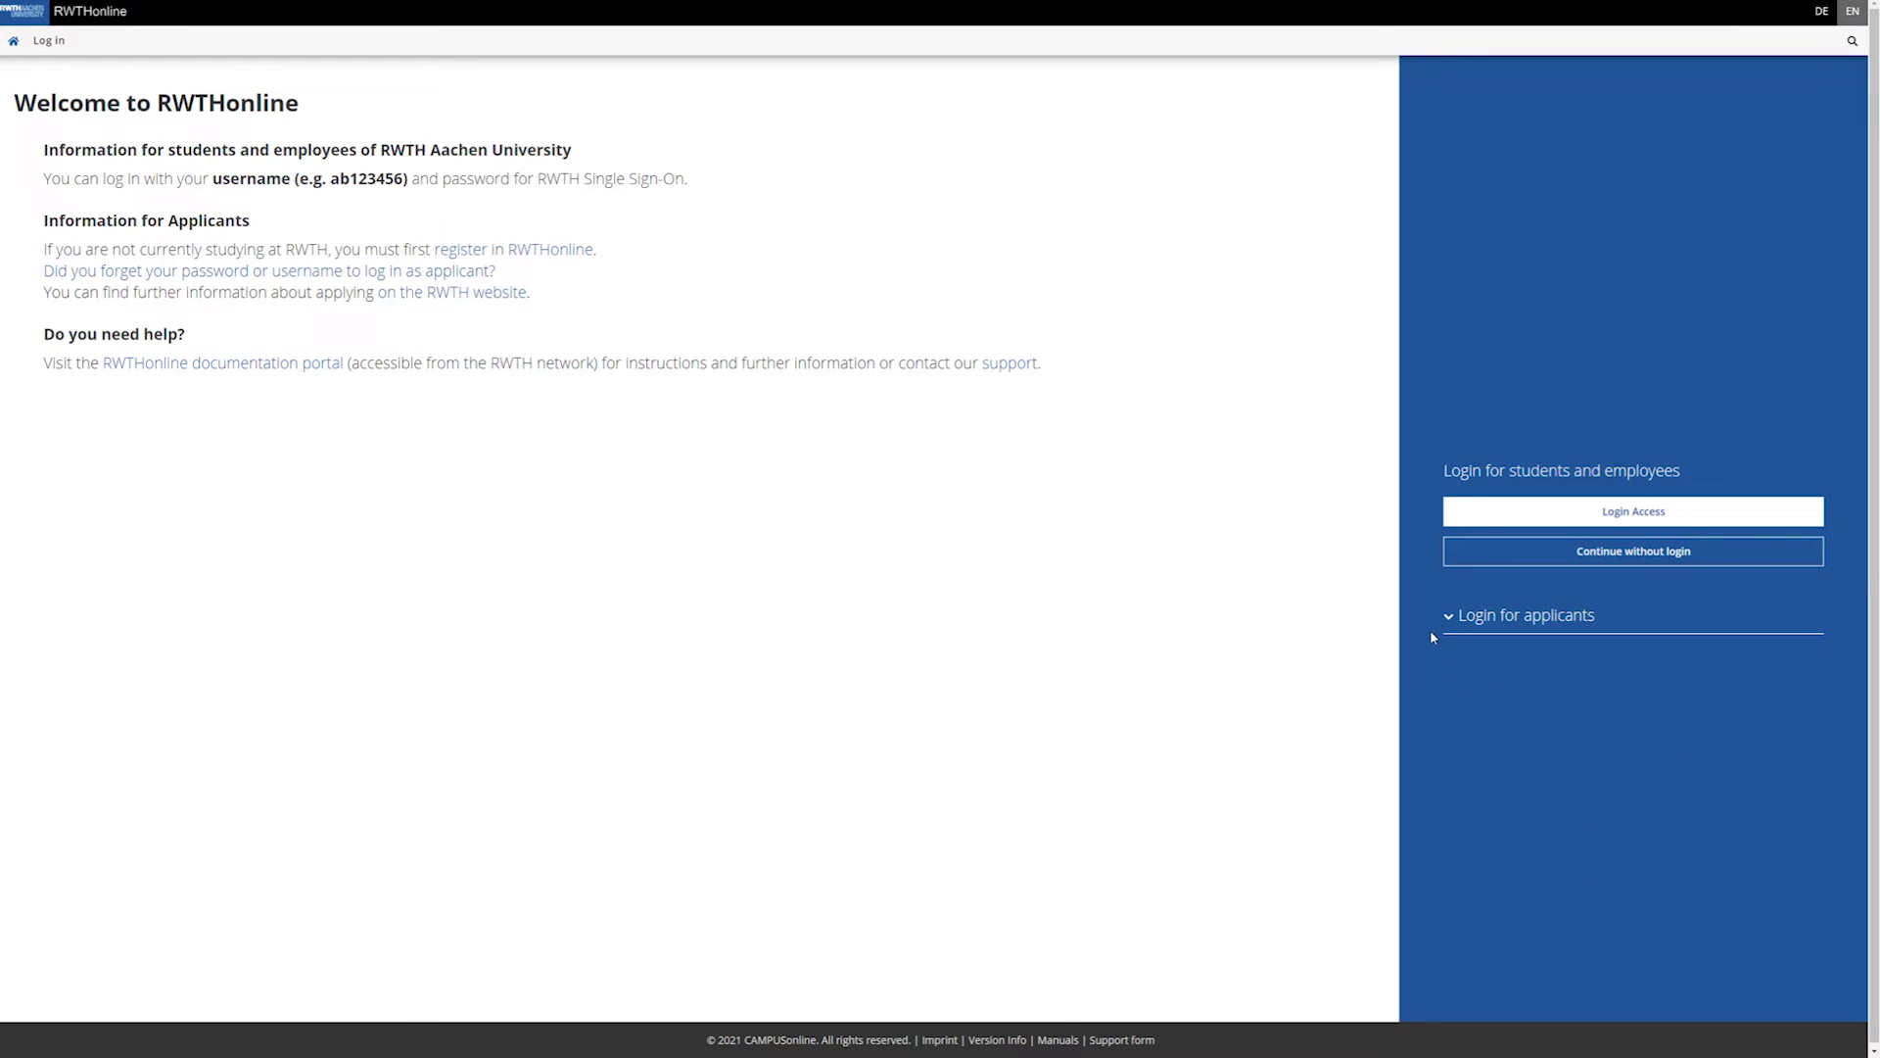
Log in under Login for applicants with the new account's username and password.
{"action": "left_click", "coordinate": [1457, 619]}
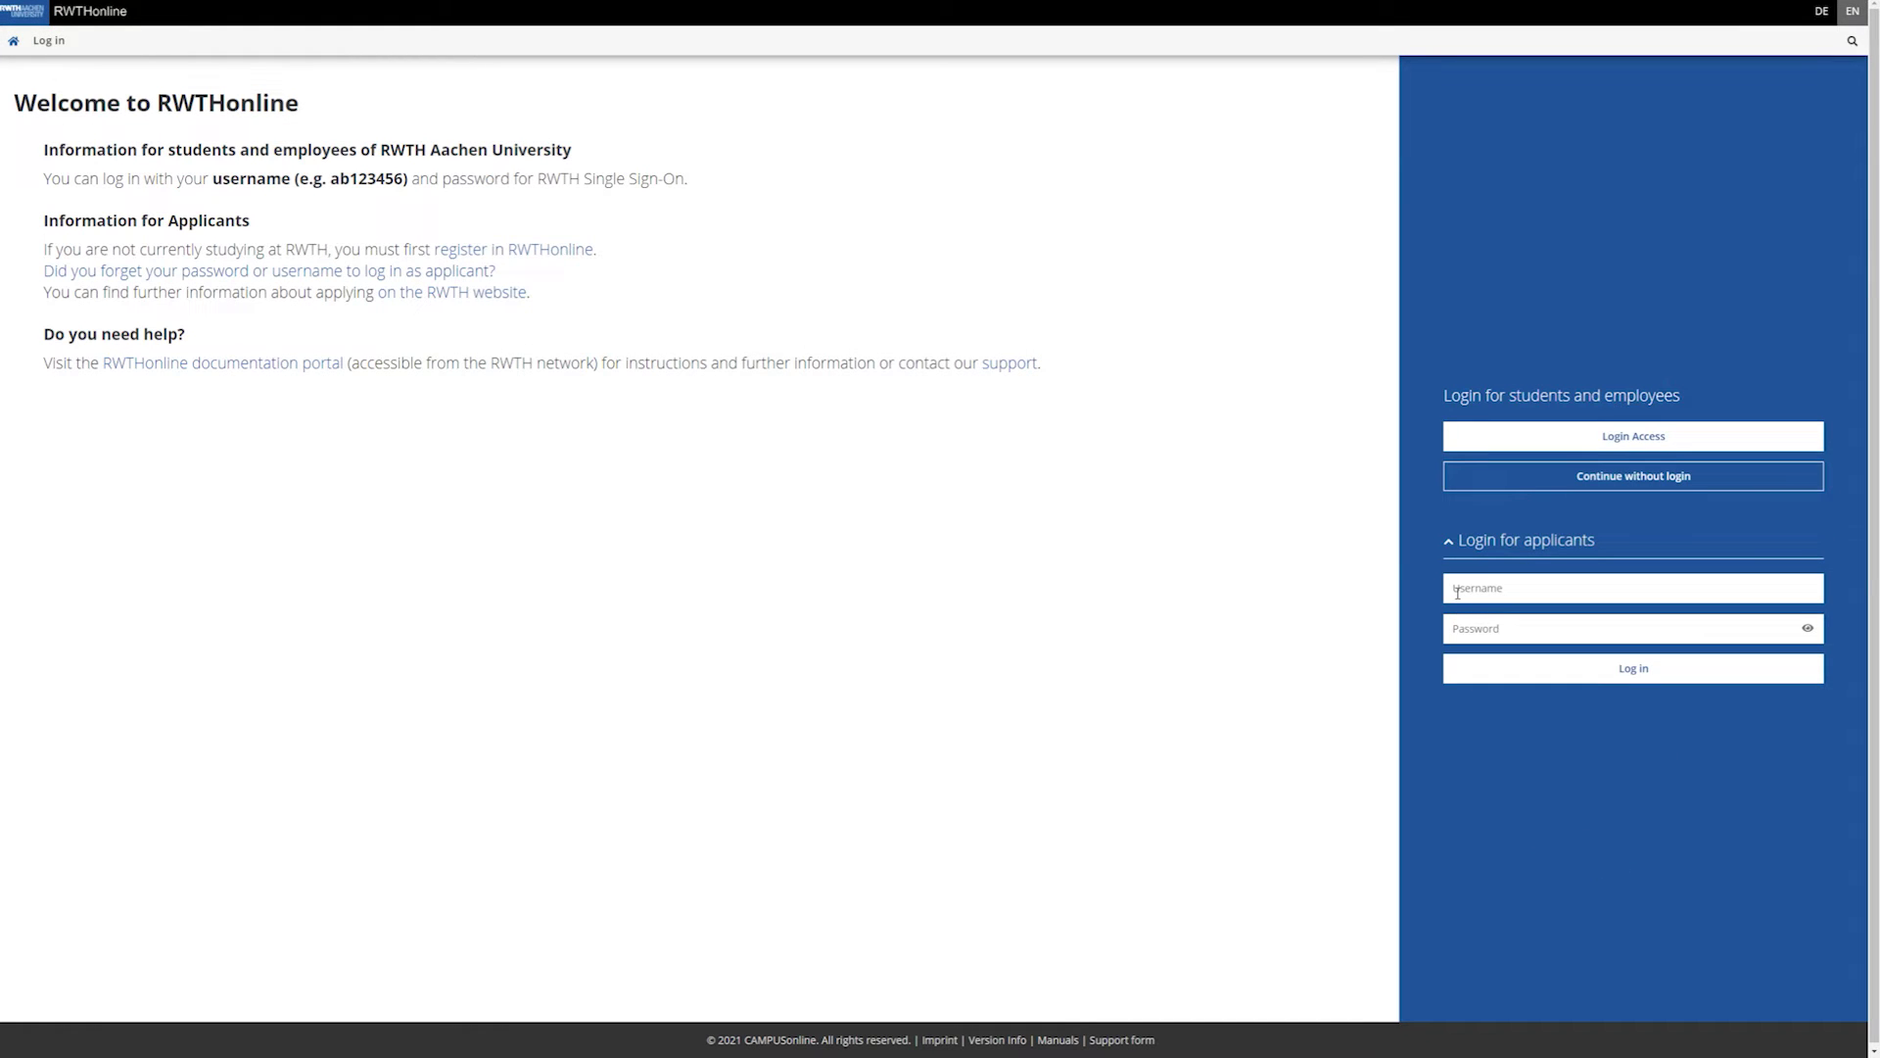
{"action": "left_click", "coordinate": [1457, 593]}
{"action": "type", "text": "a3cfwmq"}
{"action": "left_click", "coordinate": [1472, 632]}
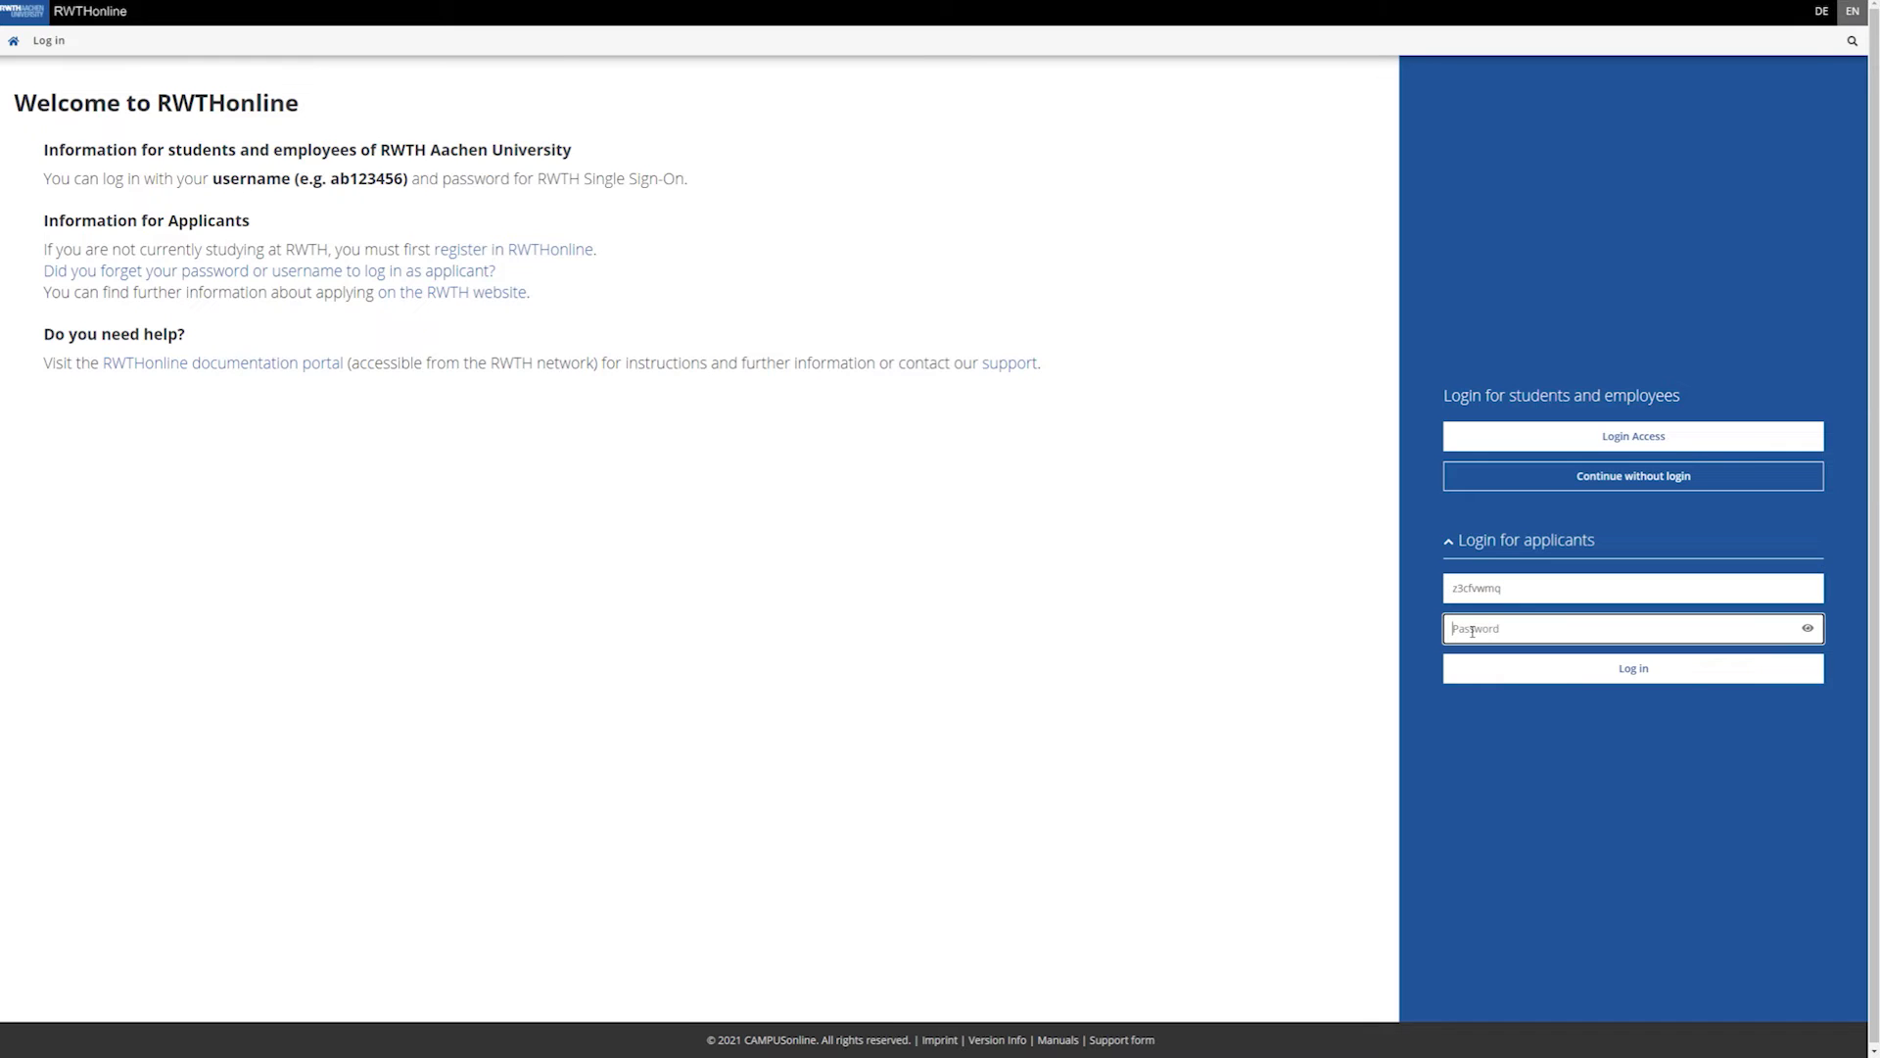
{"action": "type", "text": "••••••••"}
{"action": "left_click", "coordinate": [1493, 680]}
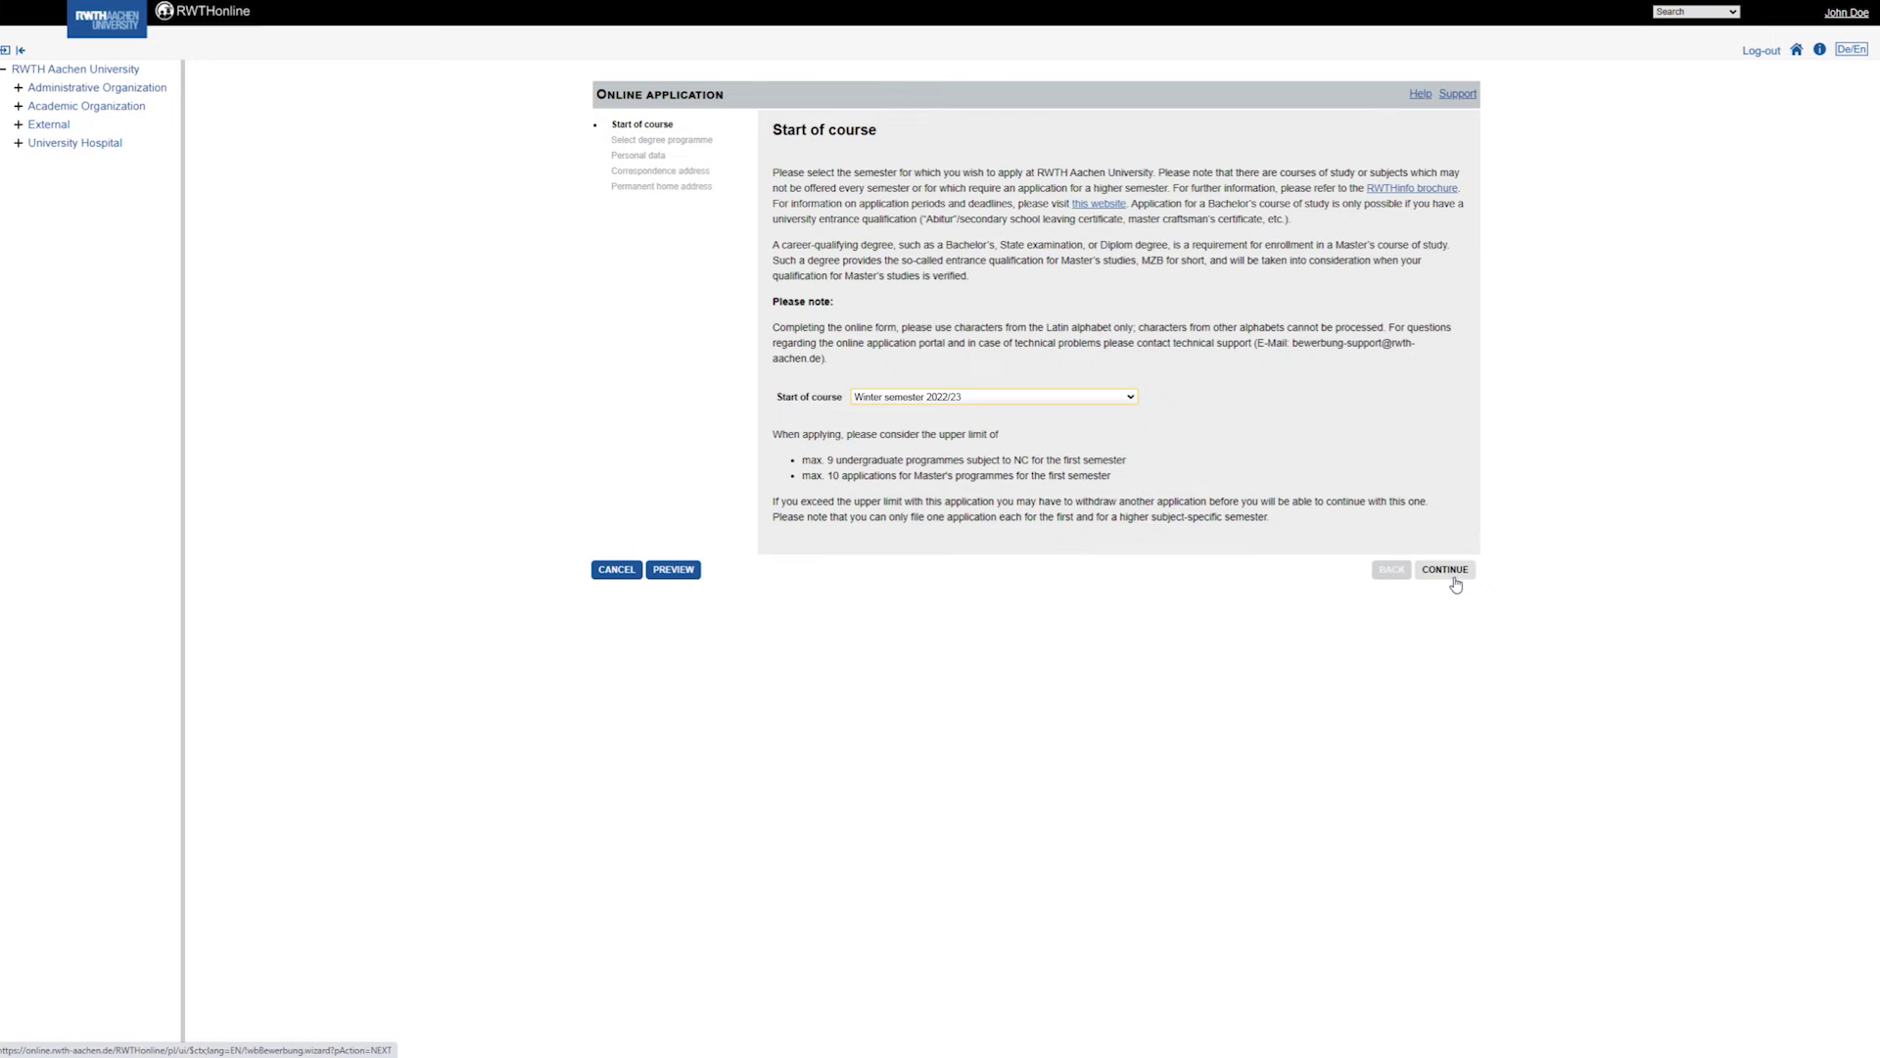
Accept the Winter semester 2022/23 start and choose Master programme in Periodontology.
{"action": "left_click", "coordinate": [1448, 571]}
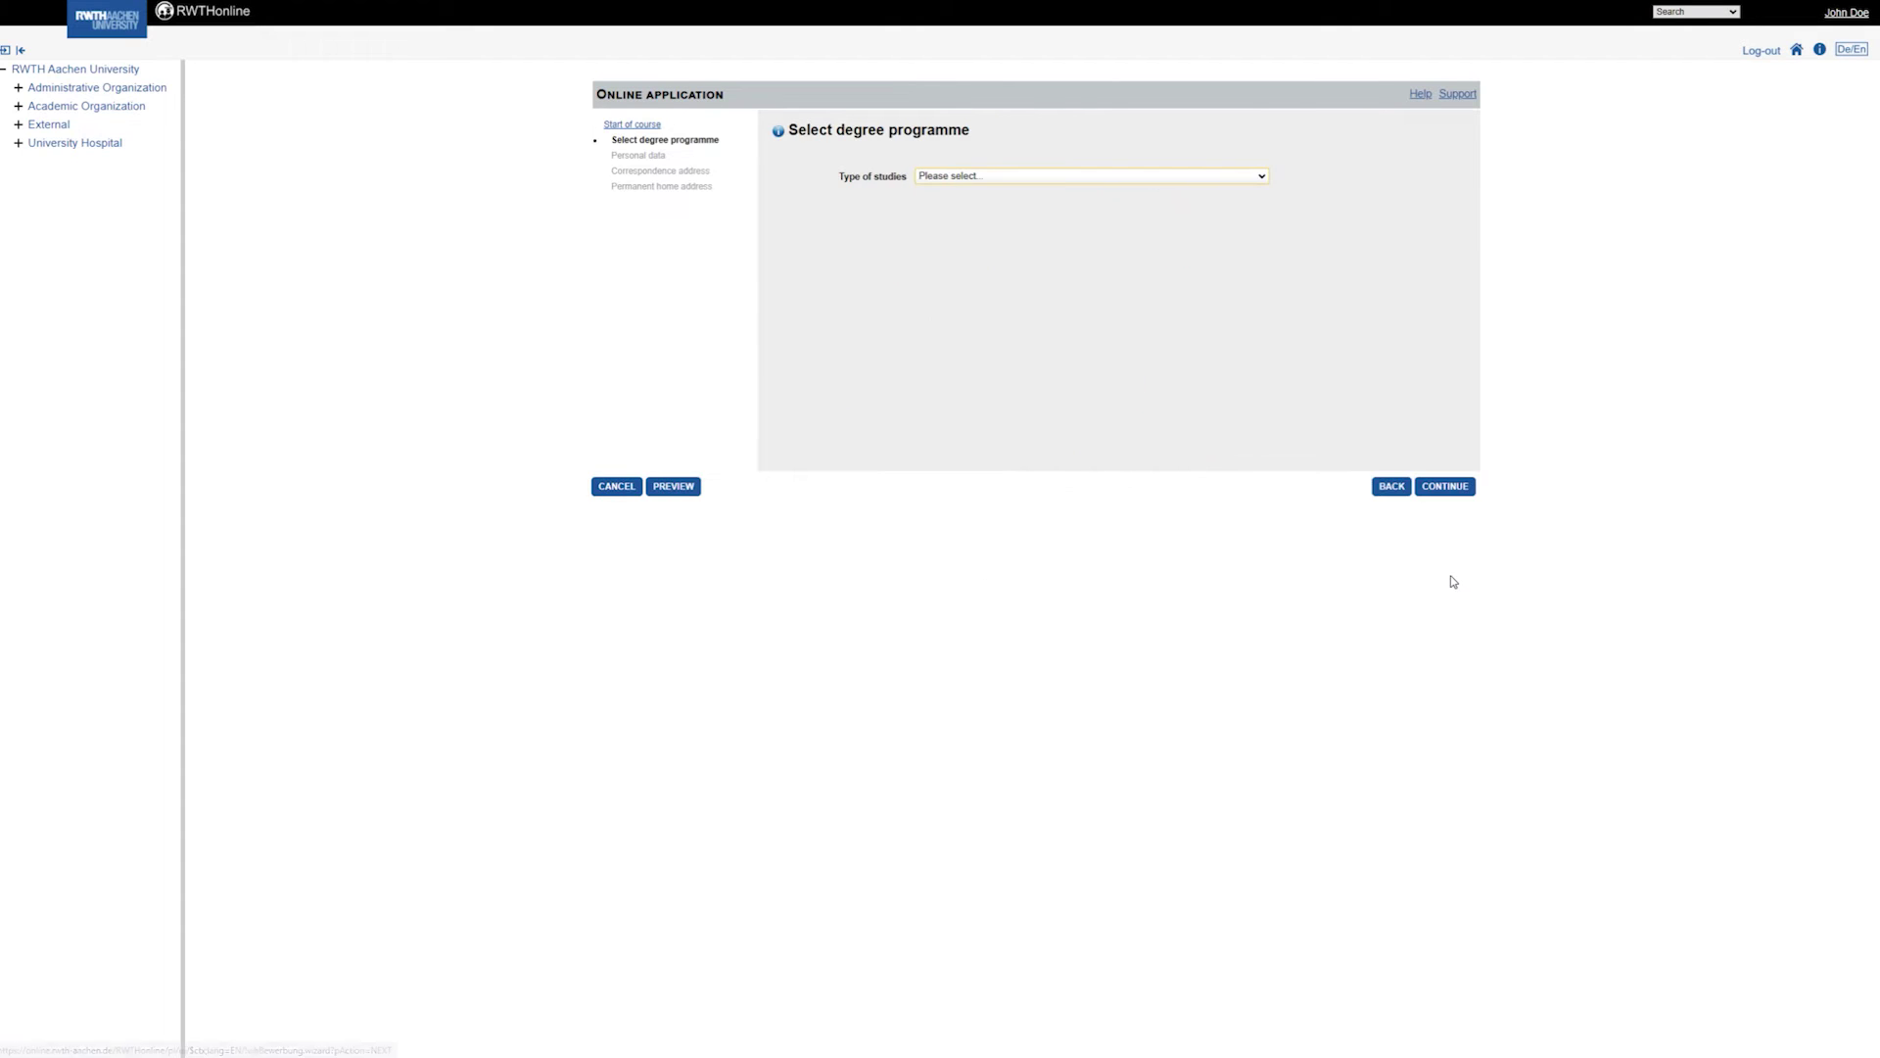
{"action": "left_click", "coordinate": [946, 177]}
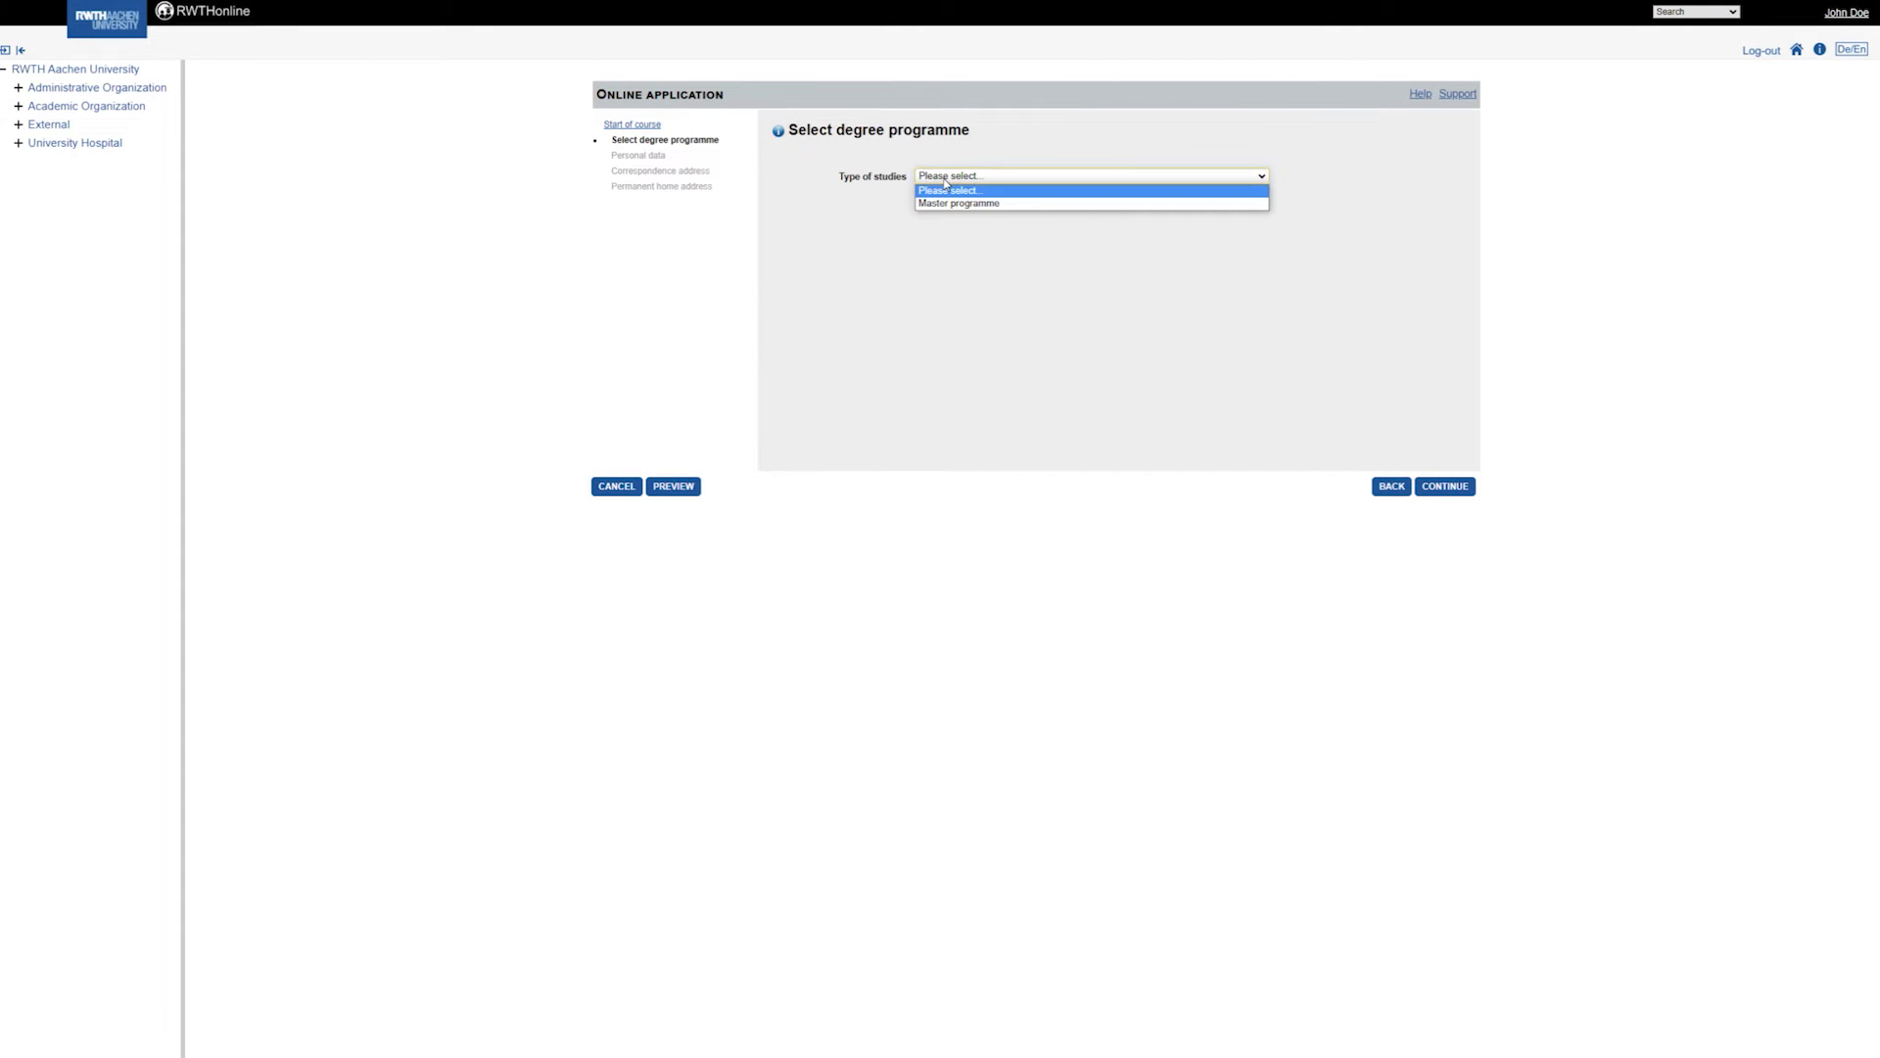
{"action": "left_click", "coordinate": [948, 203]}
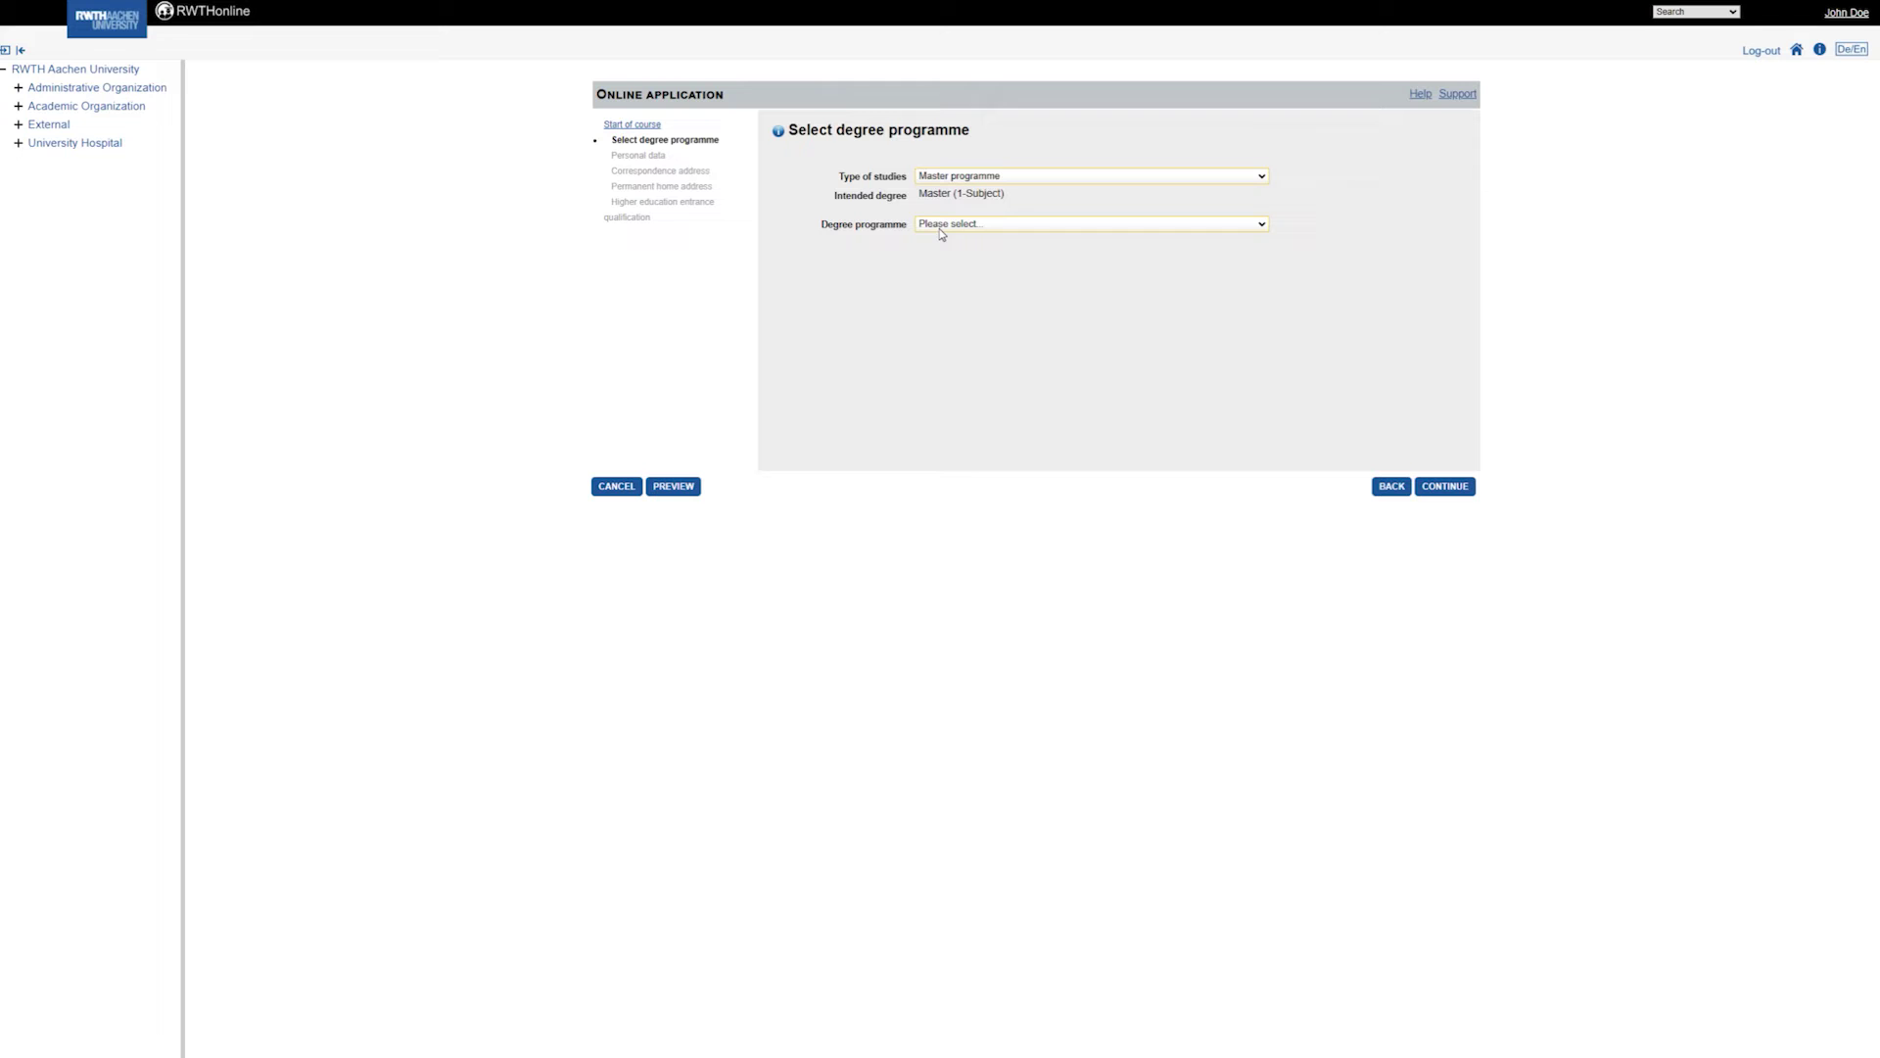
{"action": "left_click", "coordinate": [946, 226]}
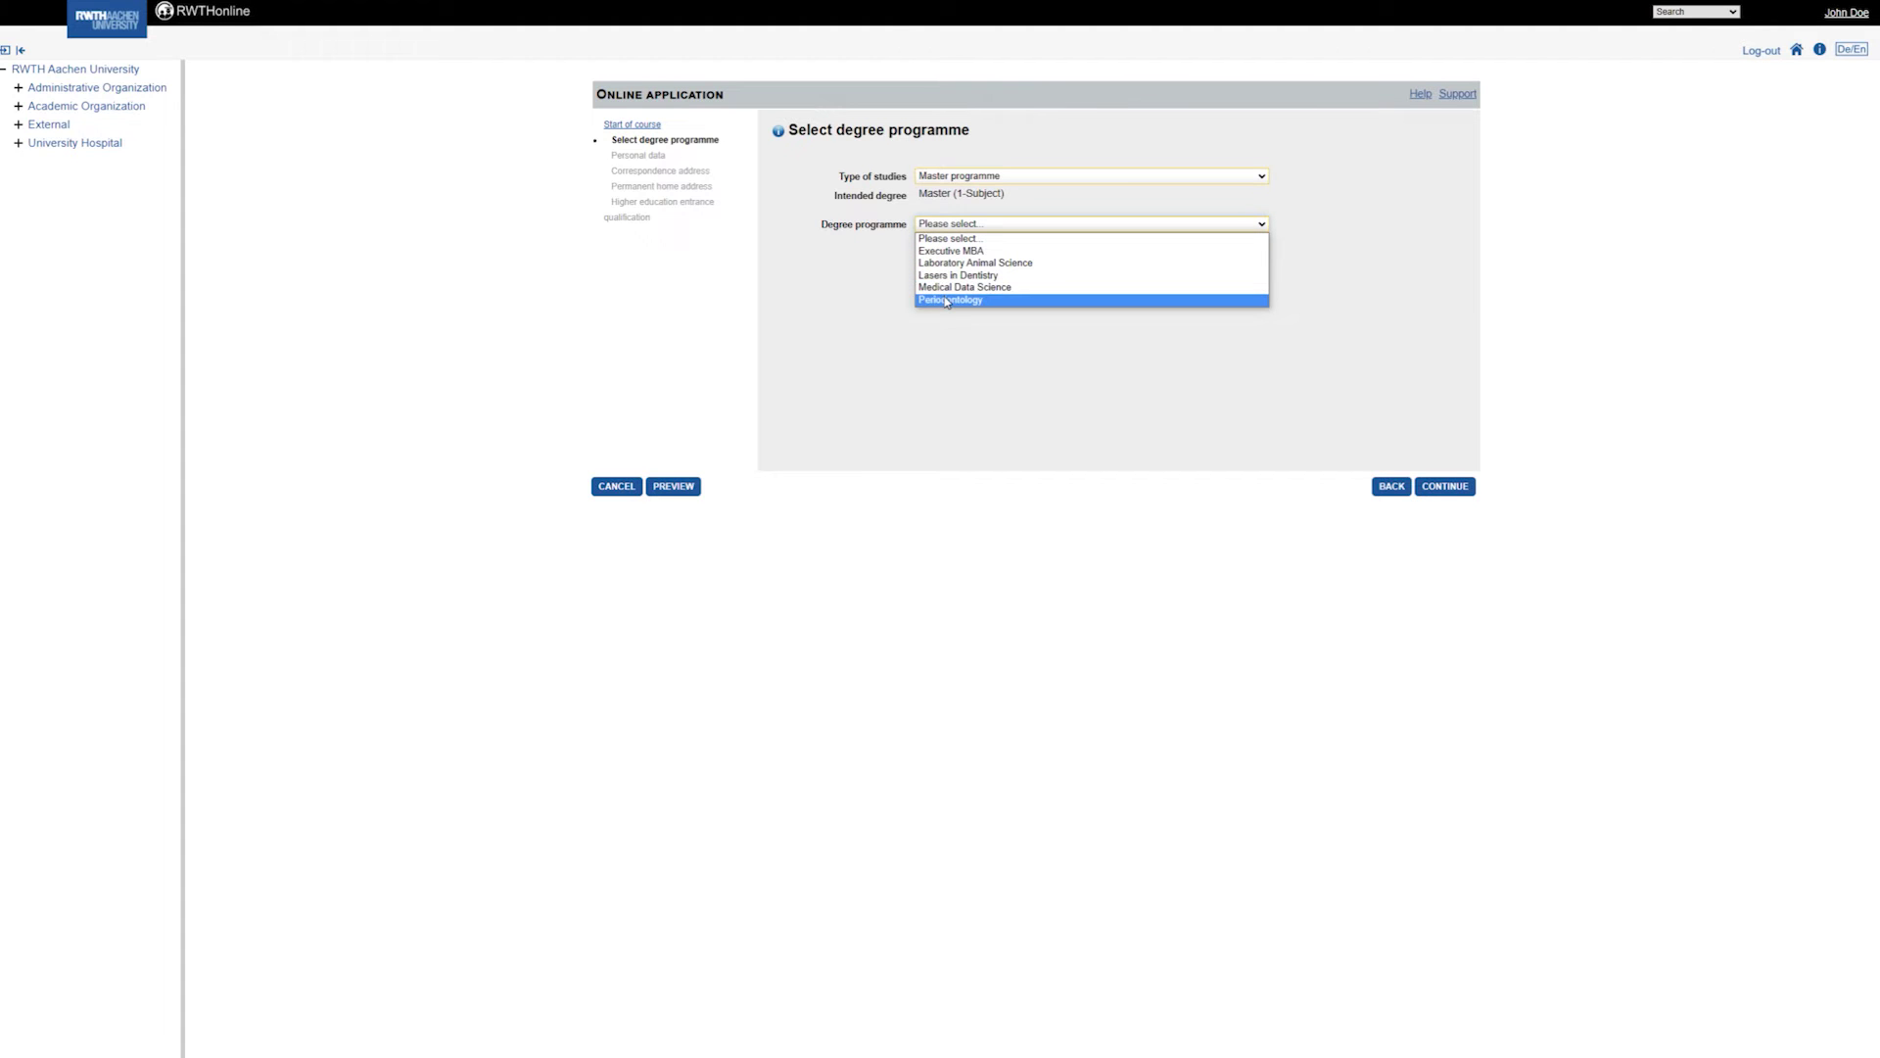
{"action": "left_click", "coordinate": [947, 301]}
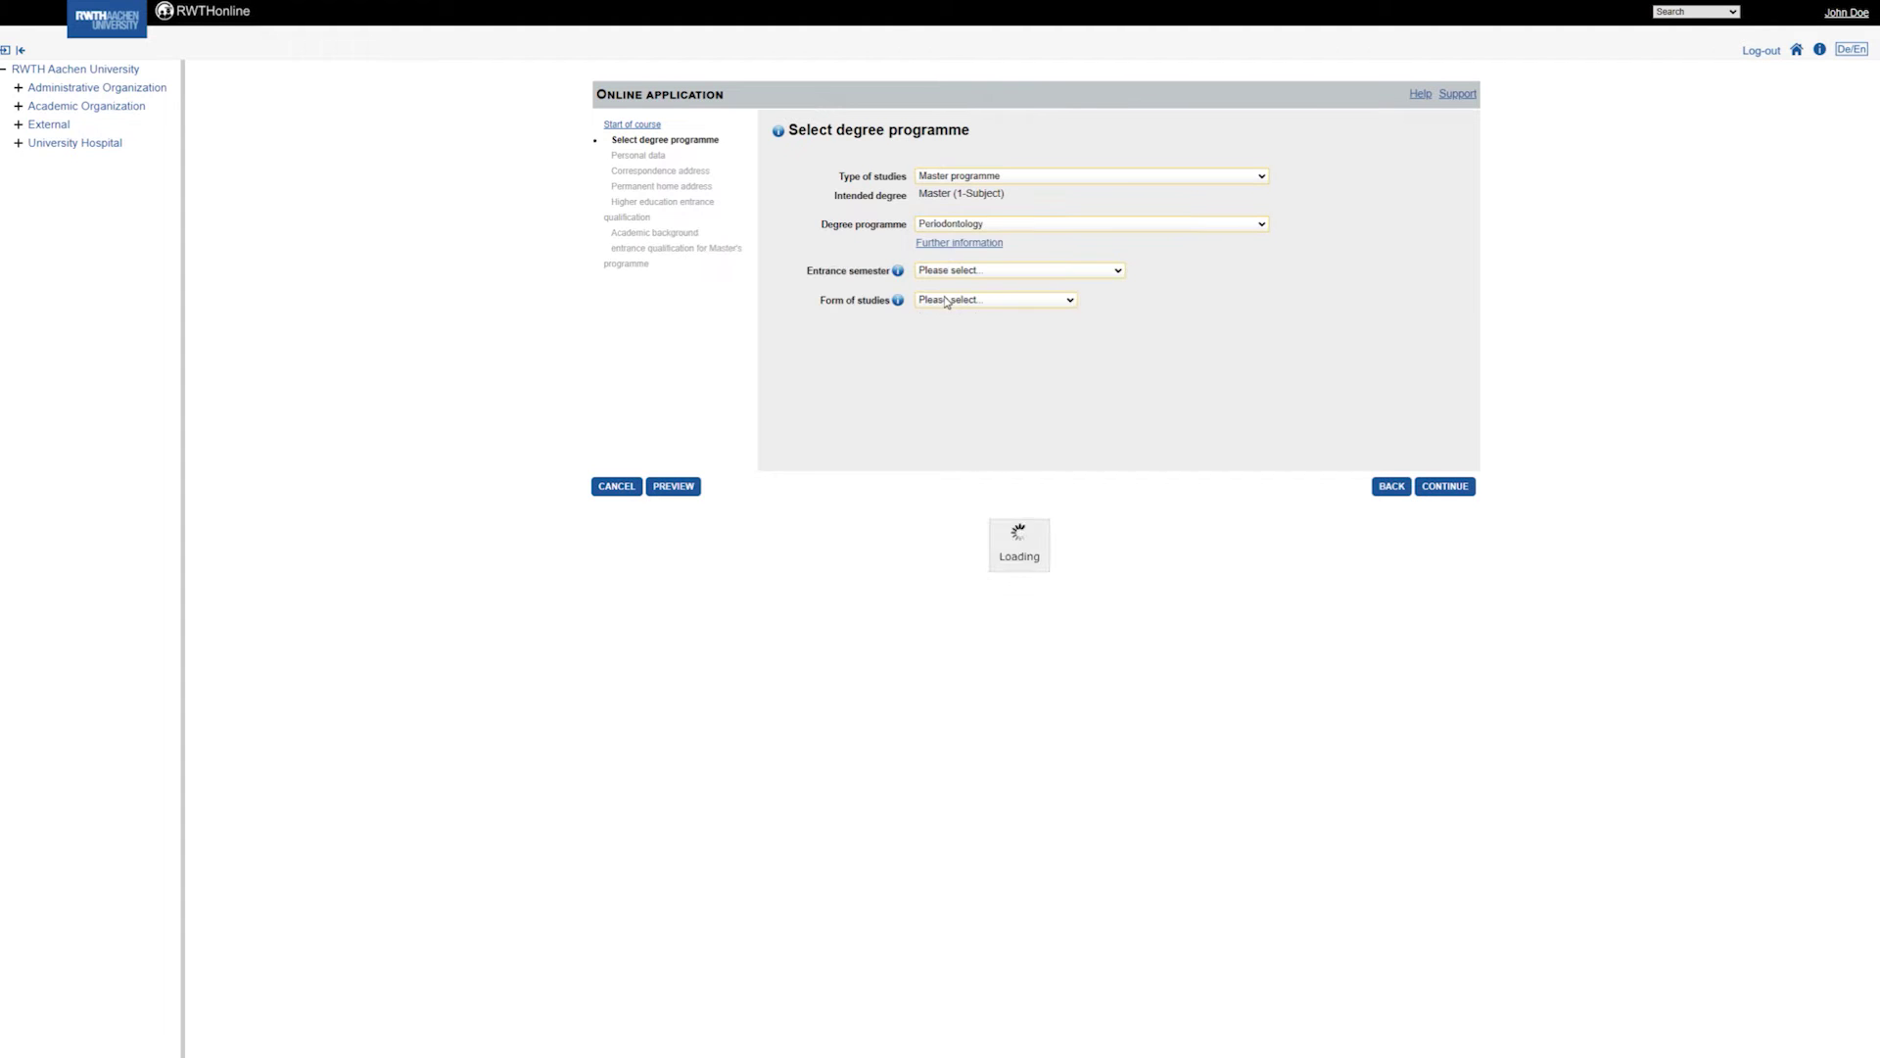
Set entrance semester to 1 - Manual admission and form of studies to Further training studies, then continue.
{"action": "left_click", "coordinate": [1043, 274]}
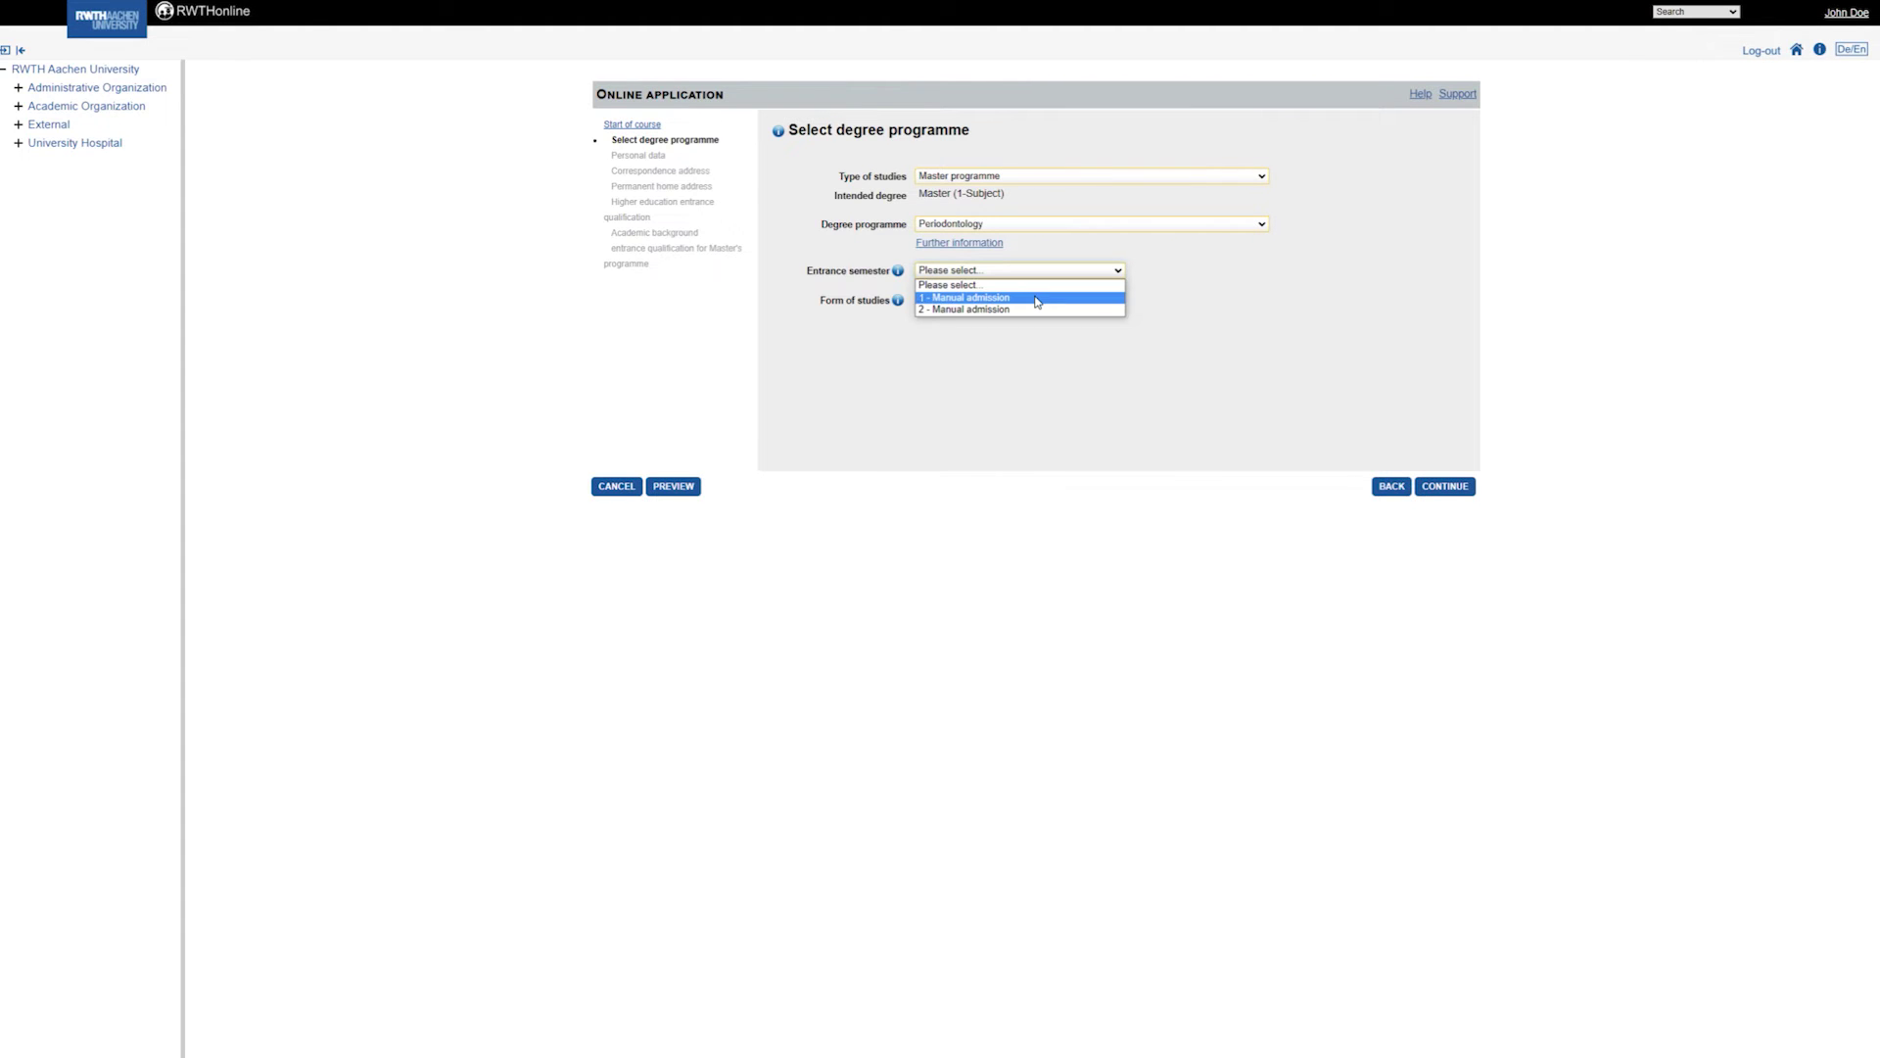
{"action": "left_click", "coordinate": [1037, 299]}
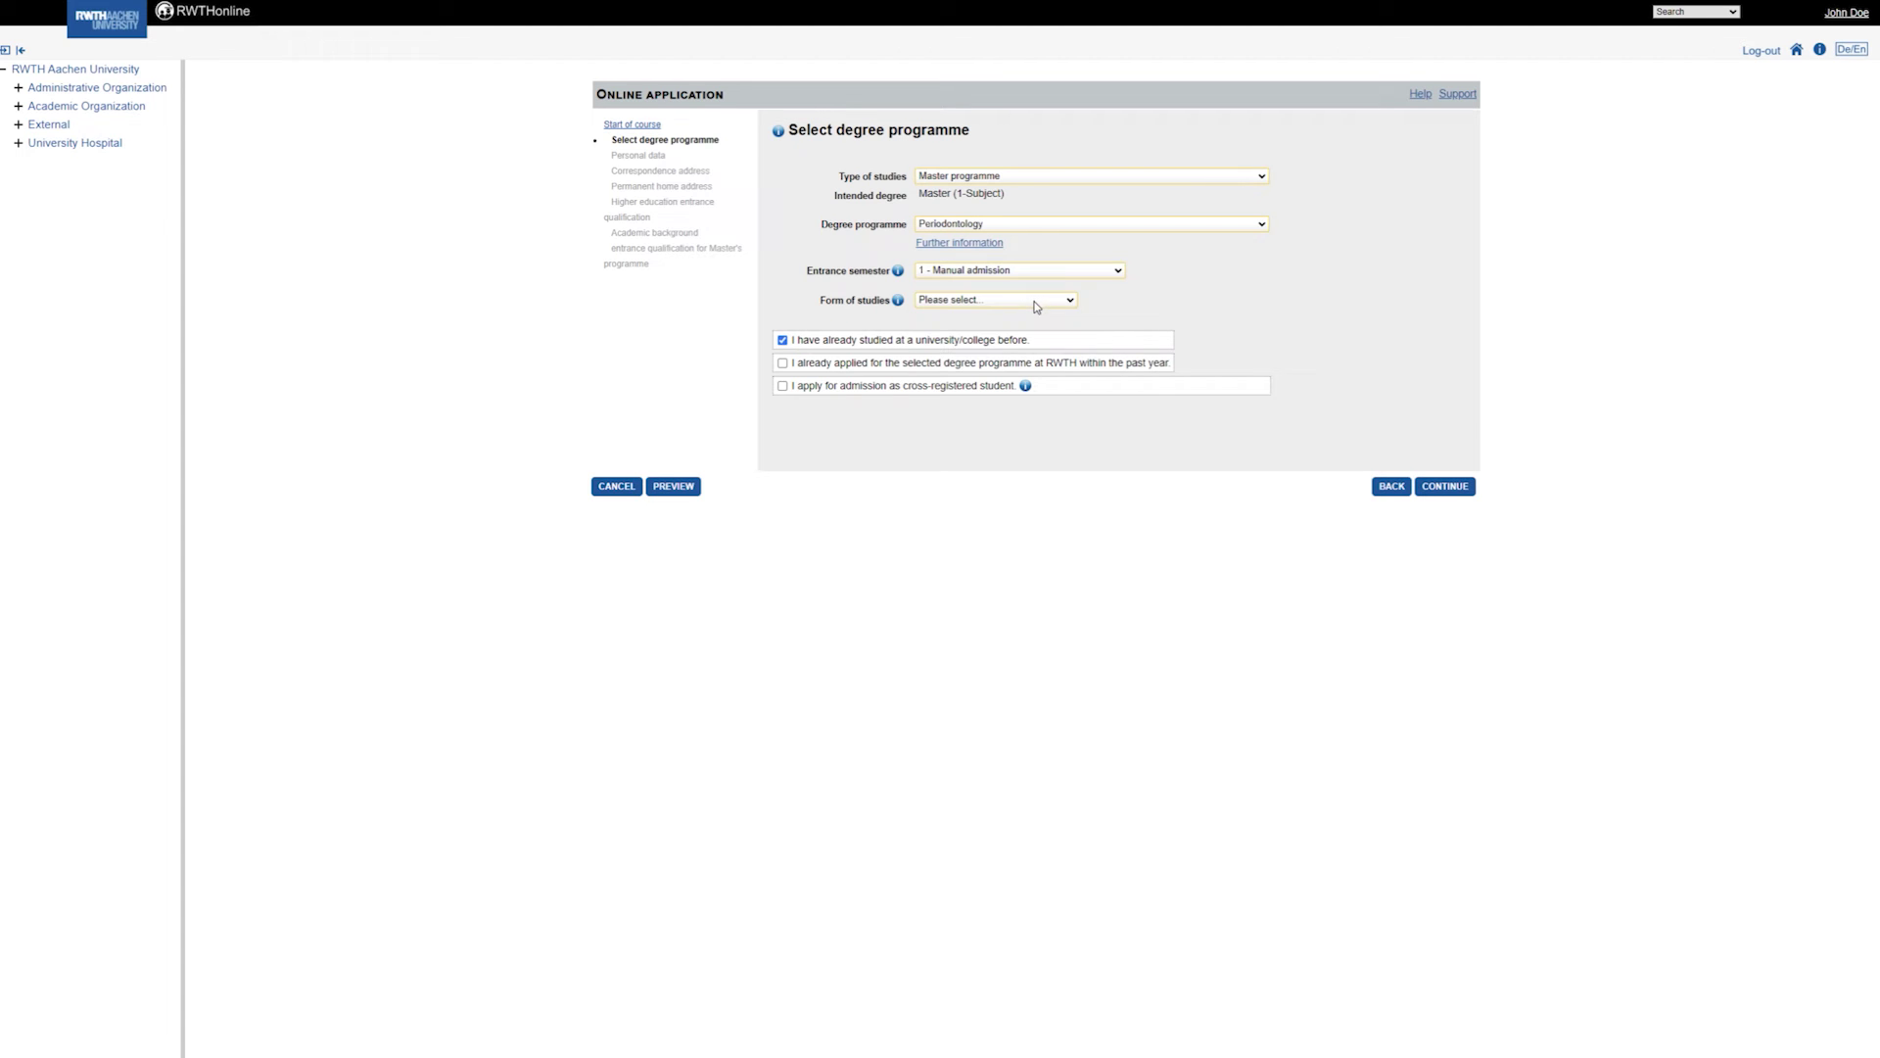
{"action": "left_click", "coordinate": [1037, 306]}
{"action": "left_click", "coordinate": [1022, 357]}
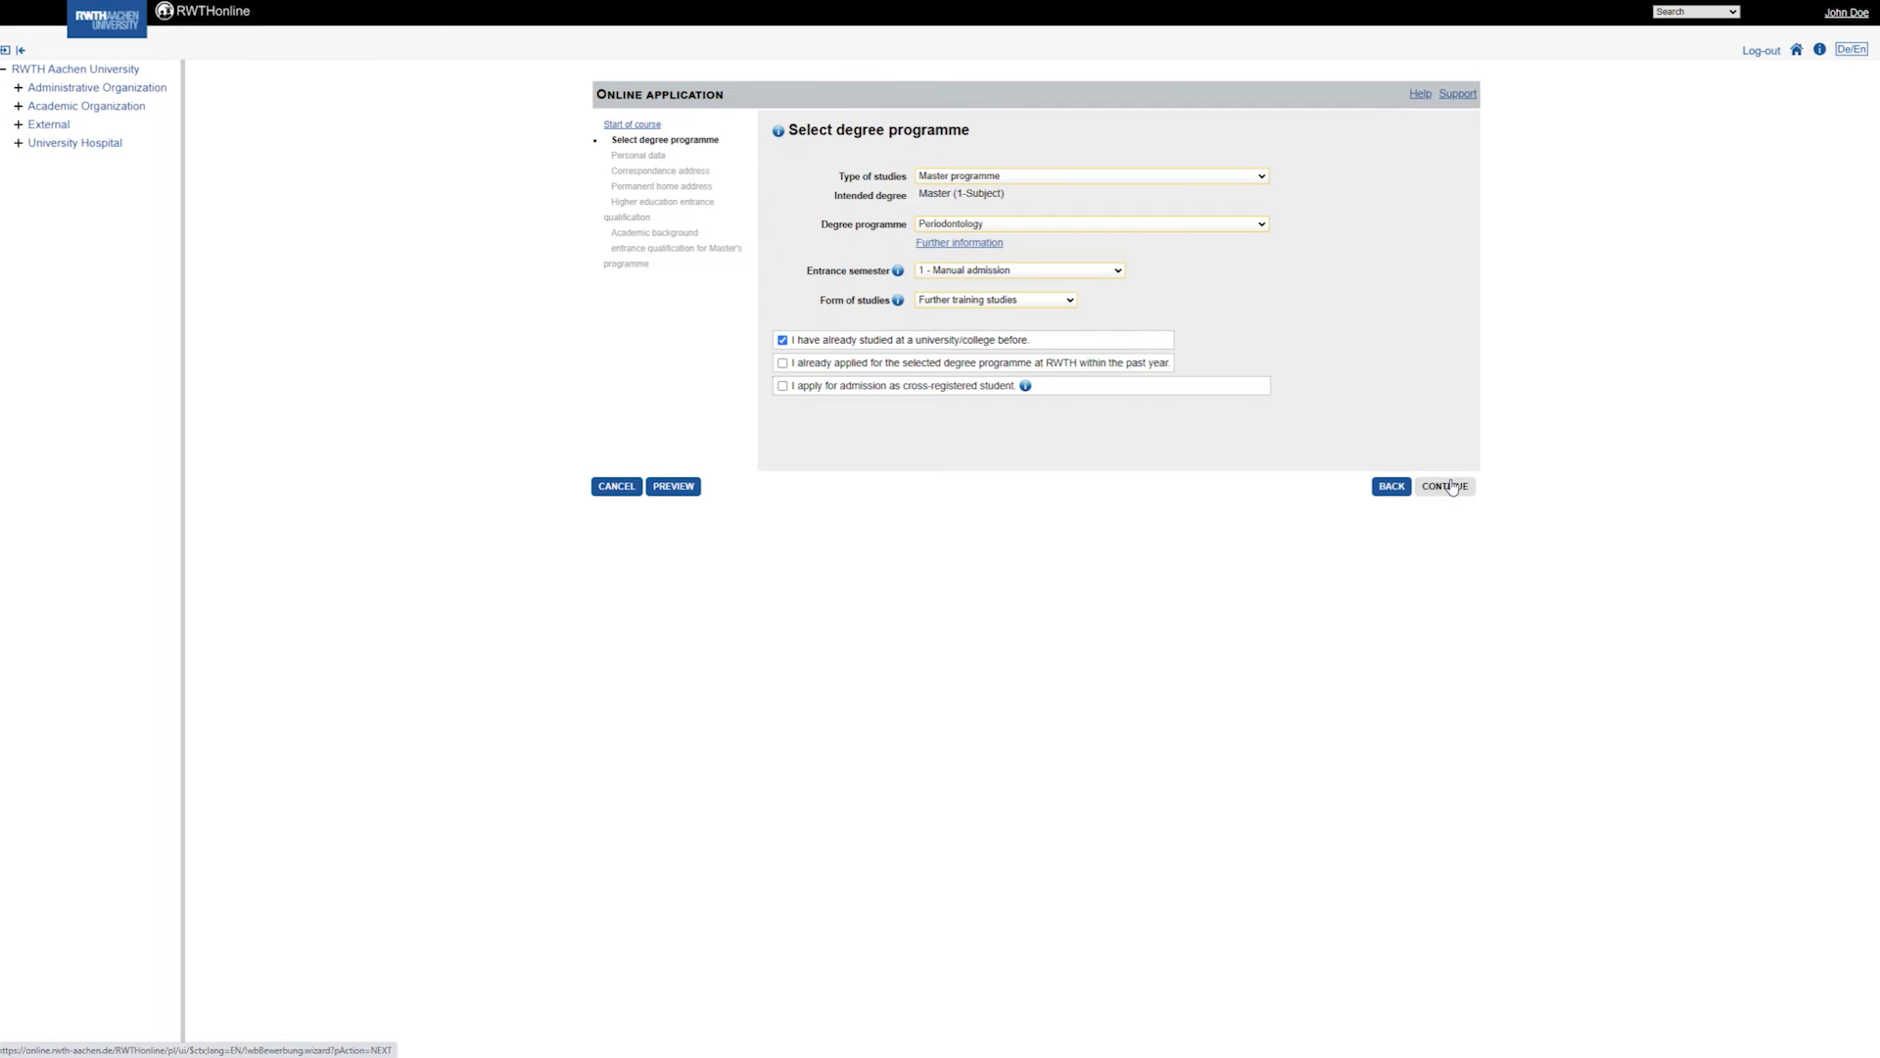
{"action": "left_click", "coordinate": [1452, 488]}
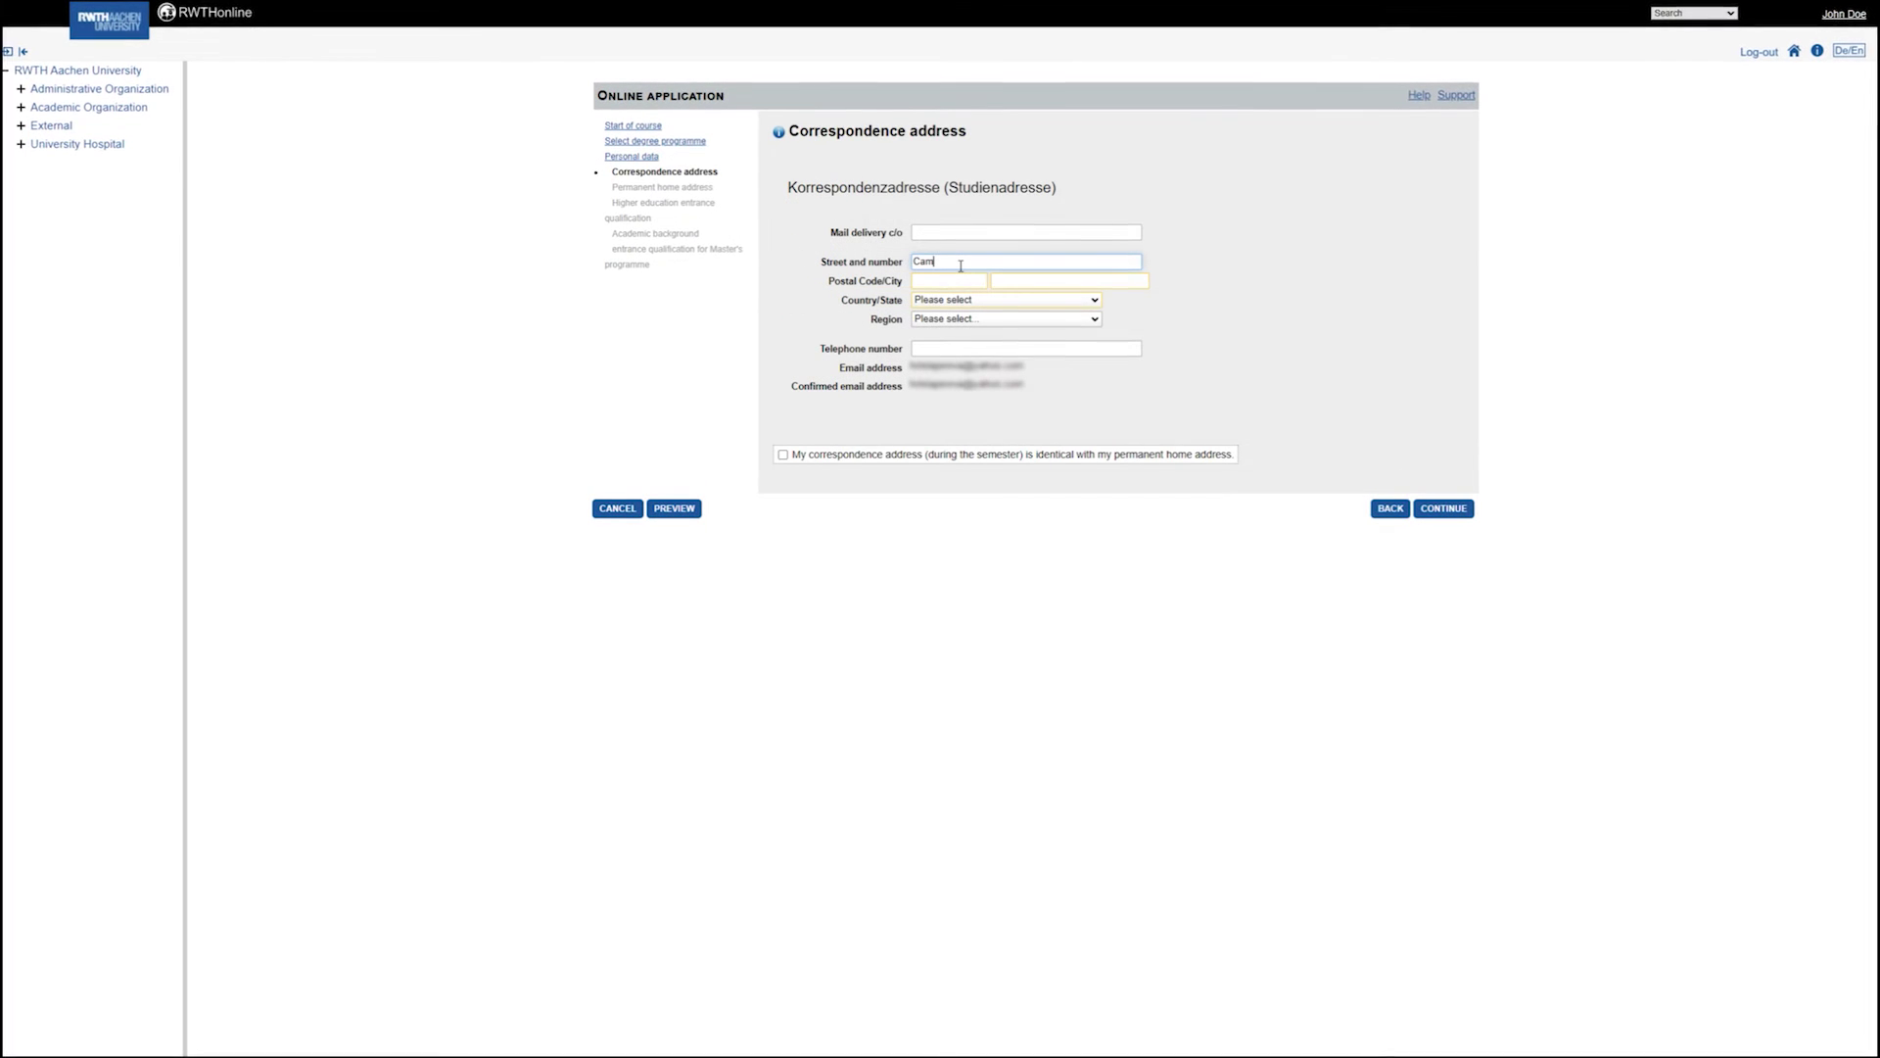
Enter the street and number of the correspondence address and continue.
{"action": "type", "text": "us-Boulevard 30"}
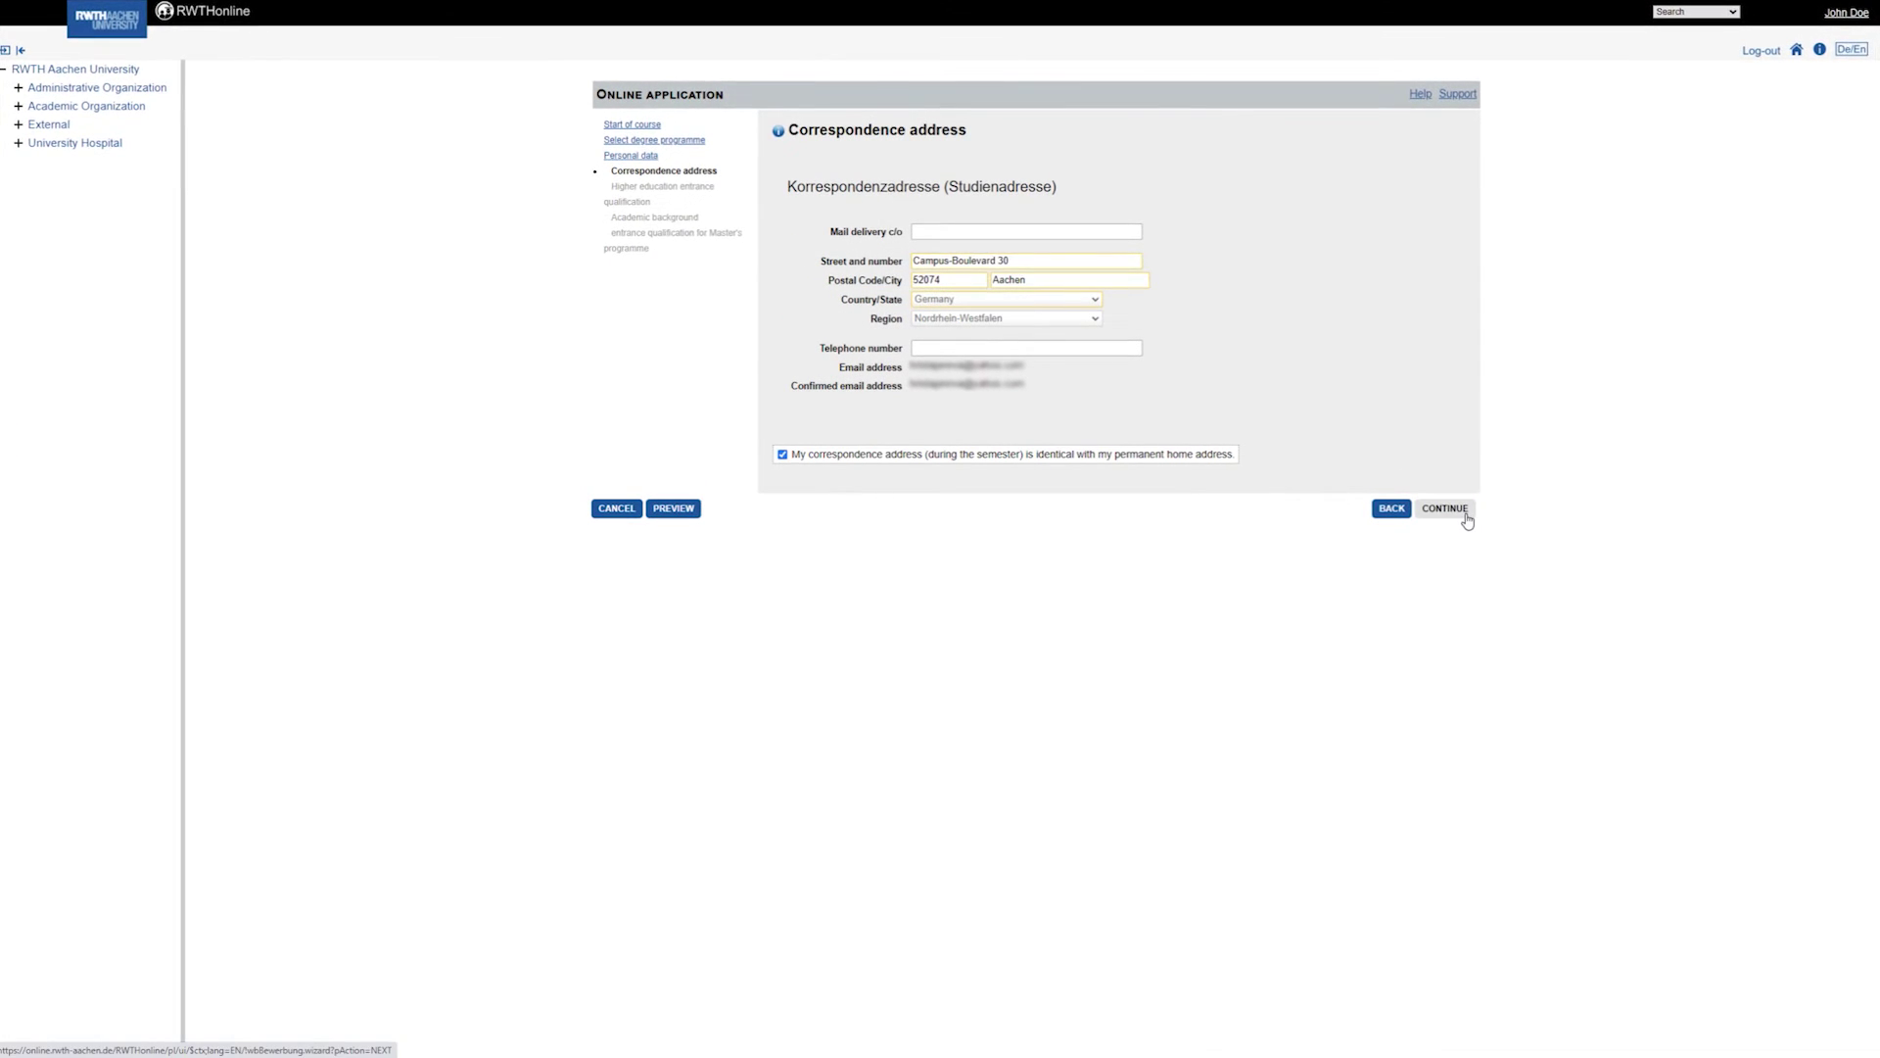
{"action": "left_click", "coordinate": [1466, 518]}
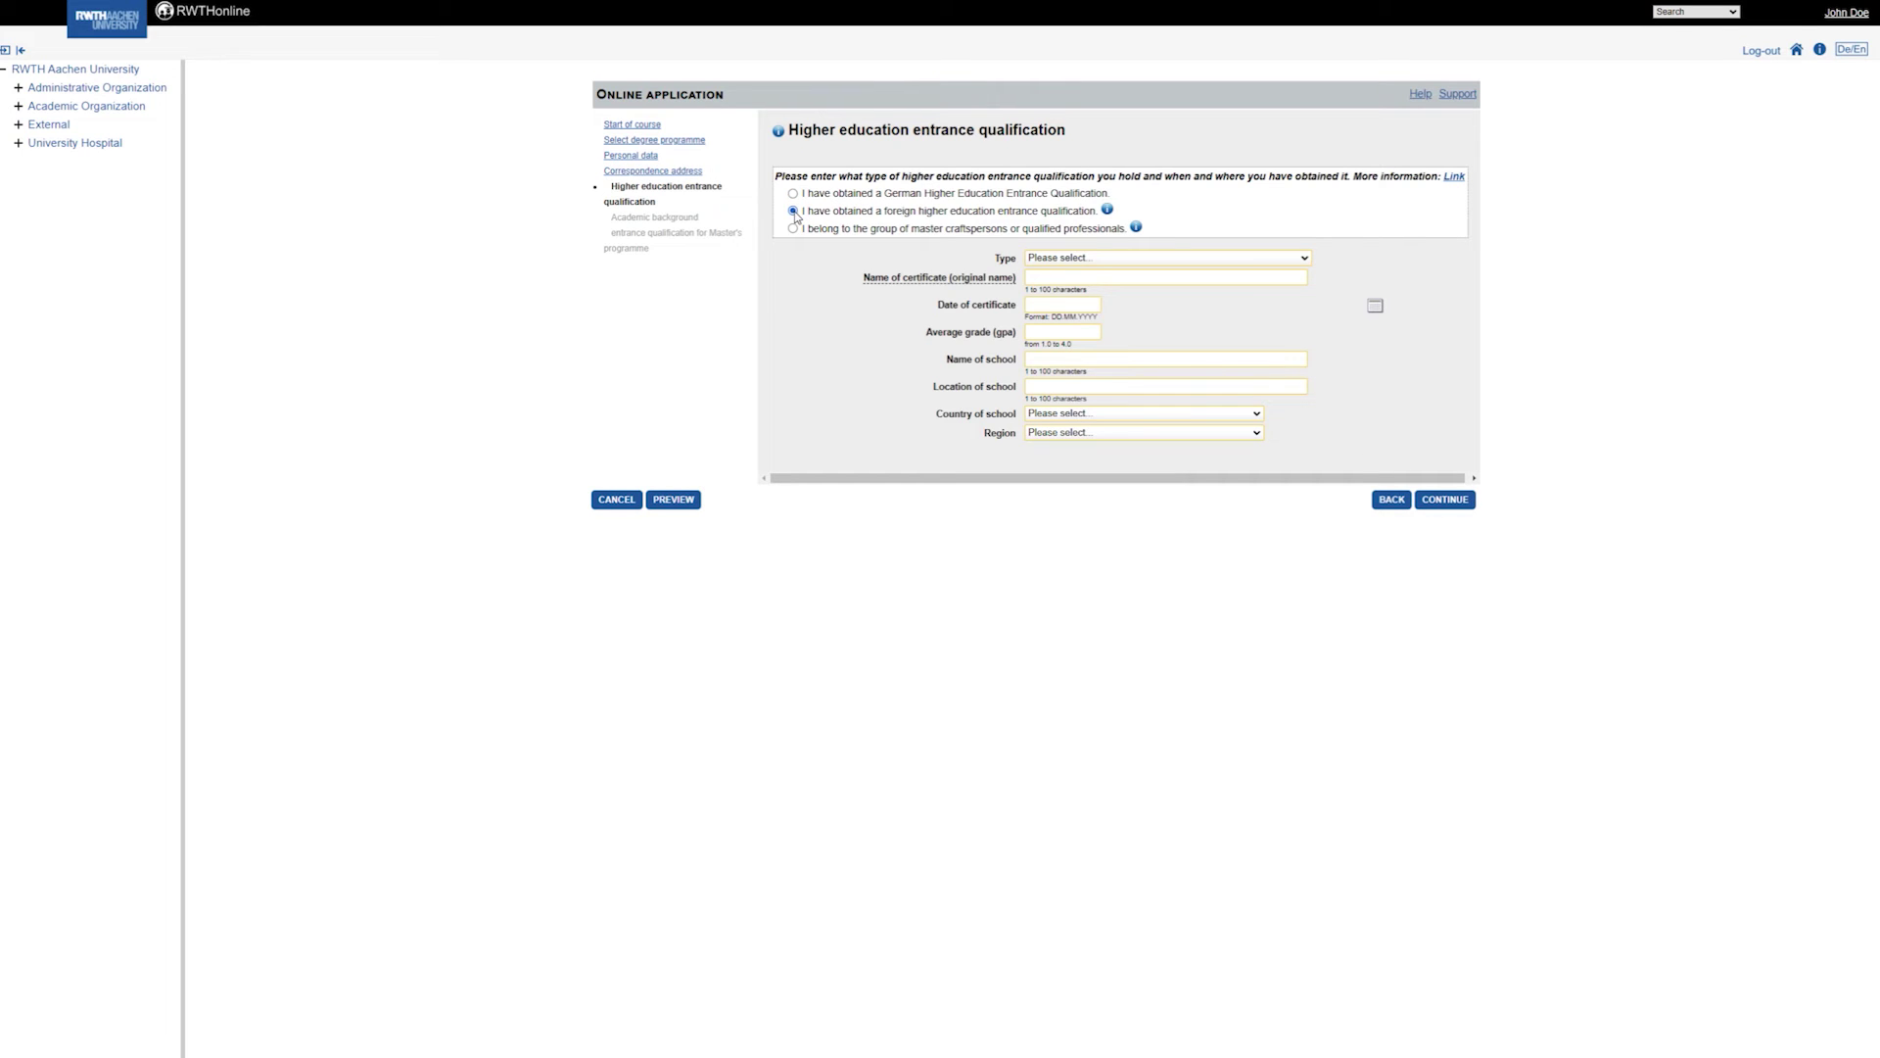
Record a School abroad [General university entrance qualification] named 'Diploma', dated 01.01.1965.
{"action": "left_click", "coordinate": [1056, 260]}
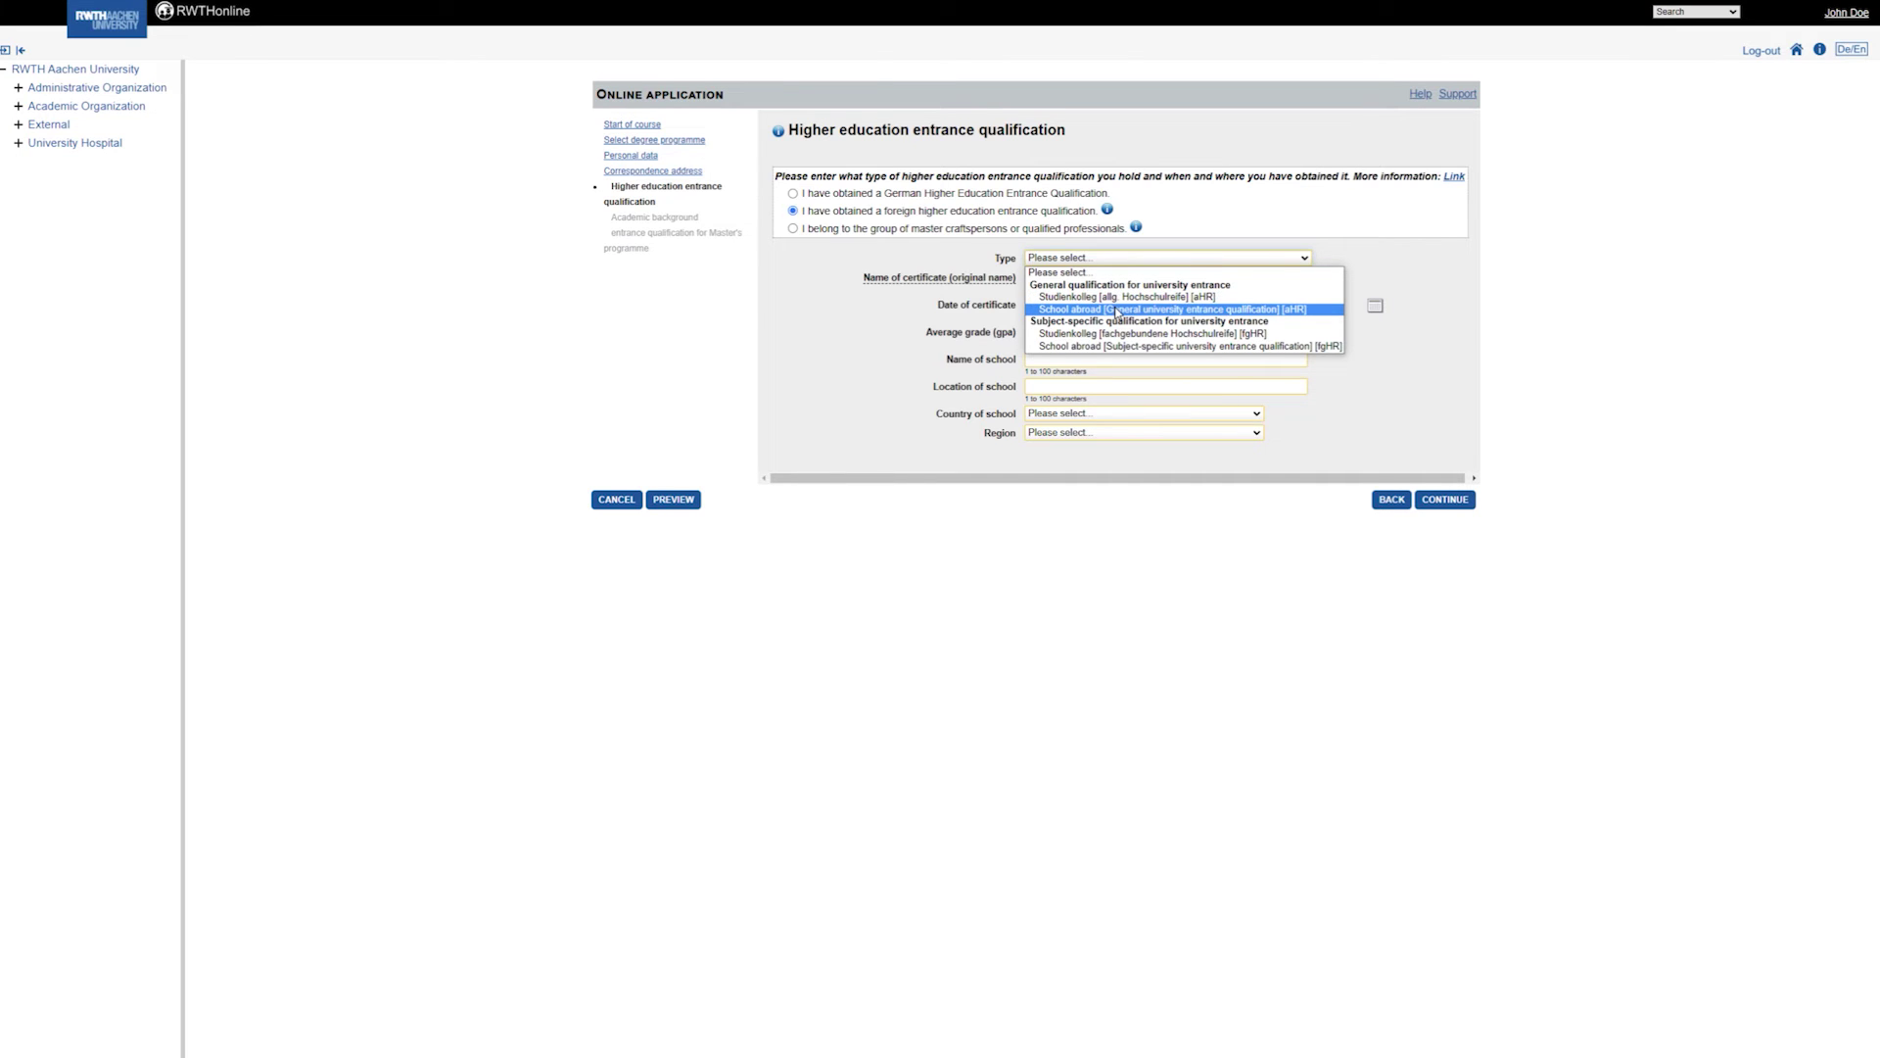
{"action": "left_click", "coordinate": [1117, 313]}
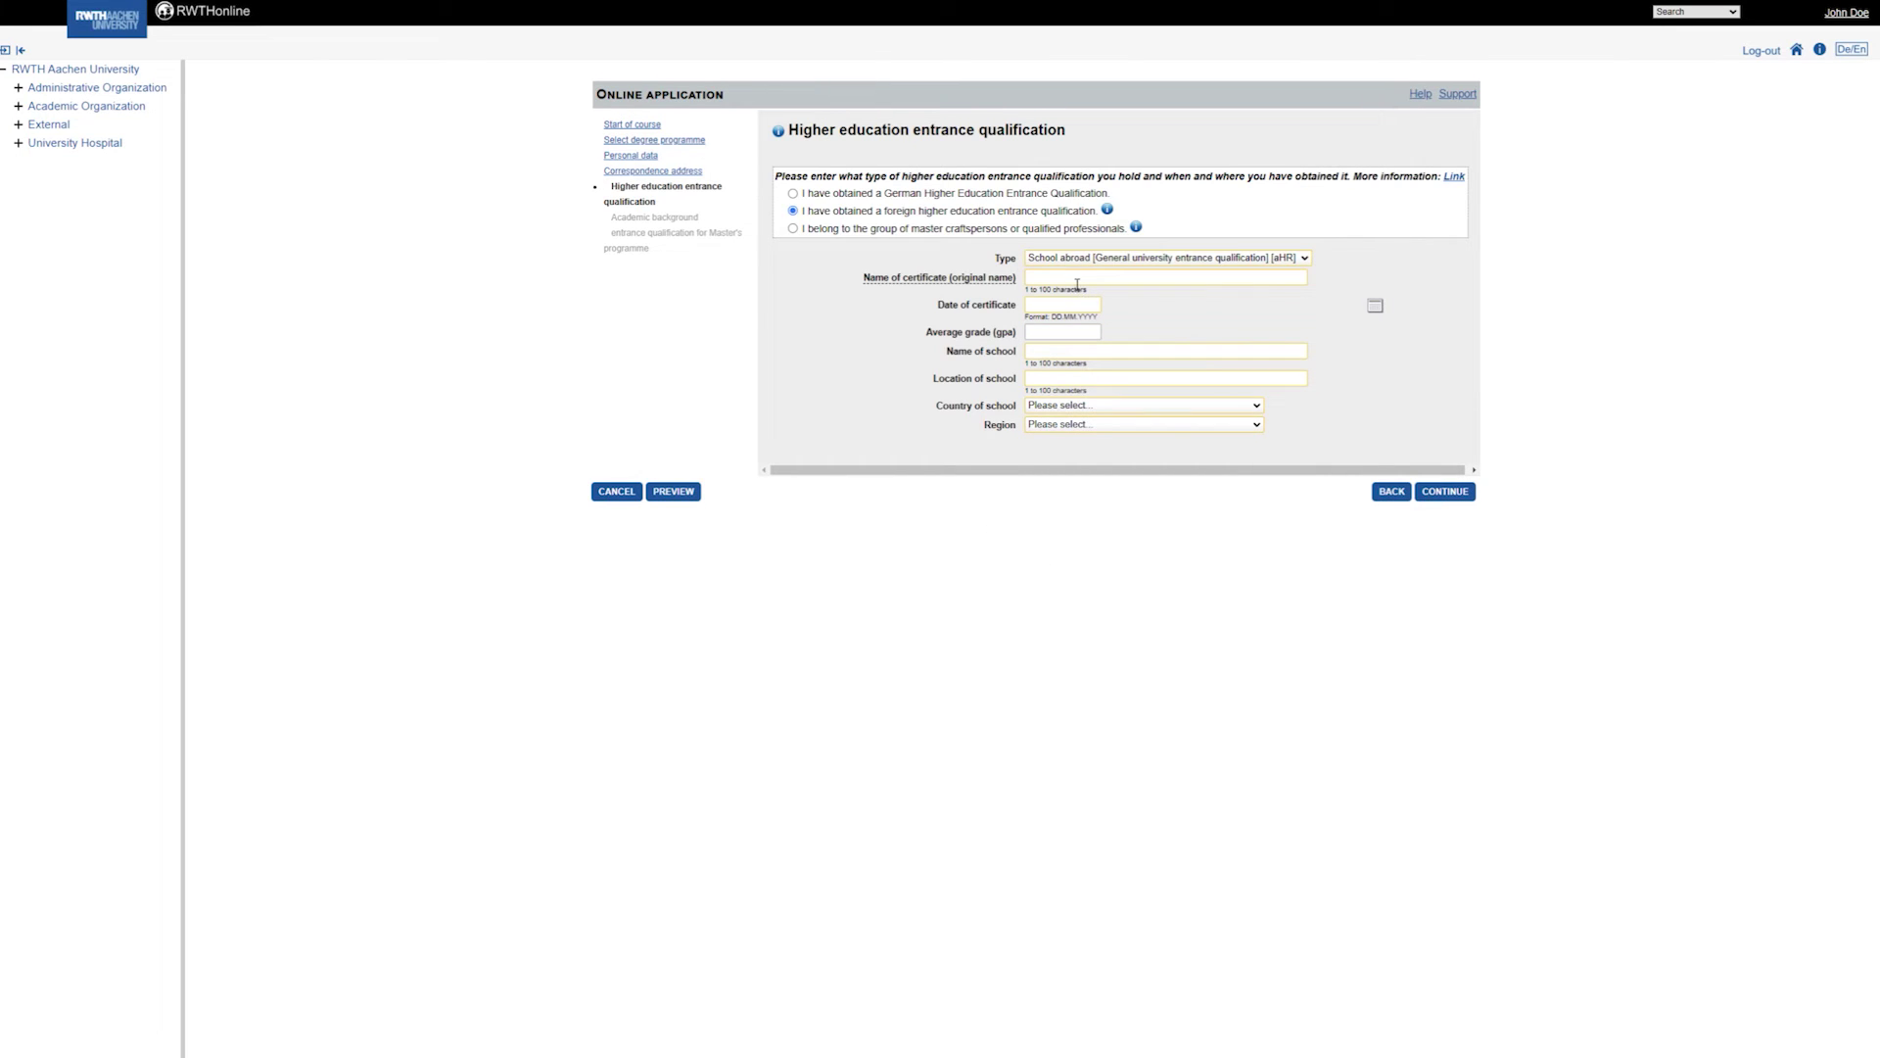
{"action": "left_click", "coordinate": [1077, 278]}
{"action": "type", "text": "Diploma"}
{"action": "left_click", "coordinate": [1074, 304]}
{"action": "type", "text": "01.01.1985"}
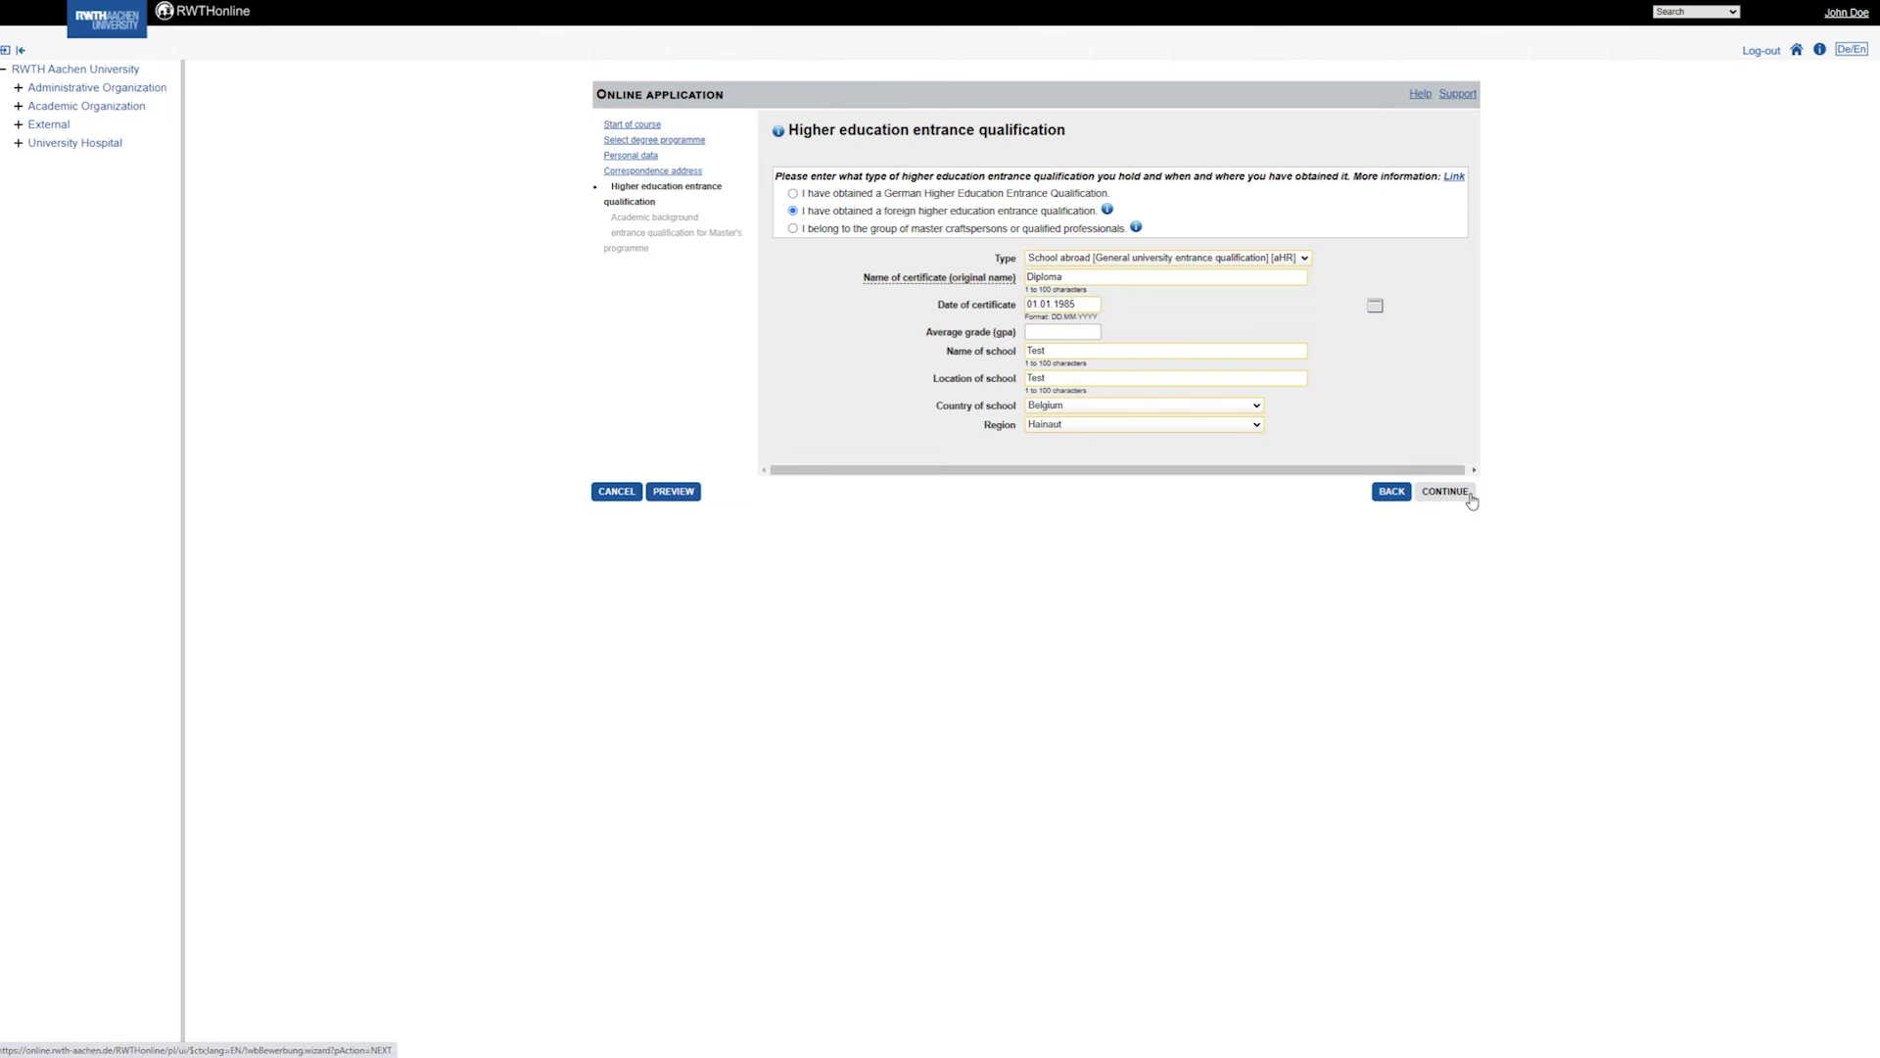
Save the qualification, add a previous degree programme from Guatemala, and continue.
{"action": "left_click", "coordinate": [1471, 496]}
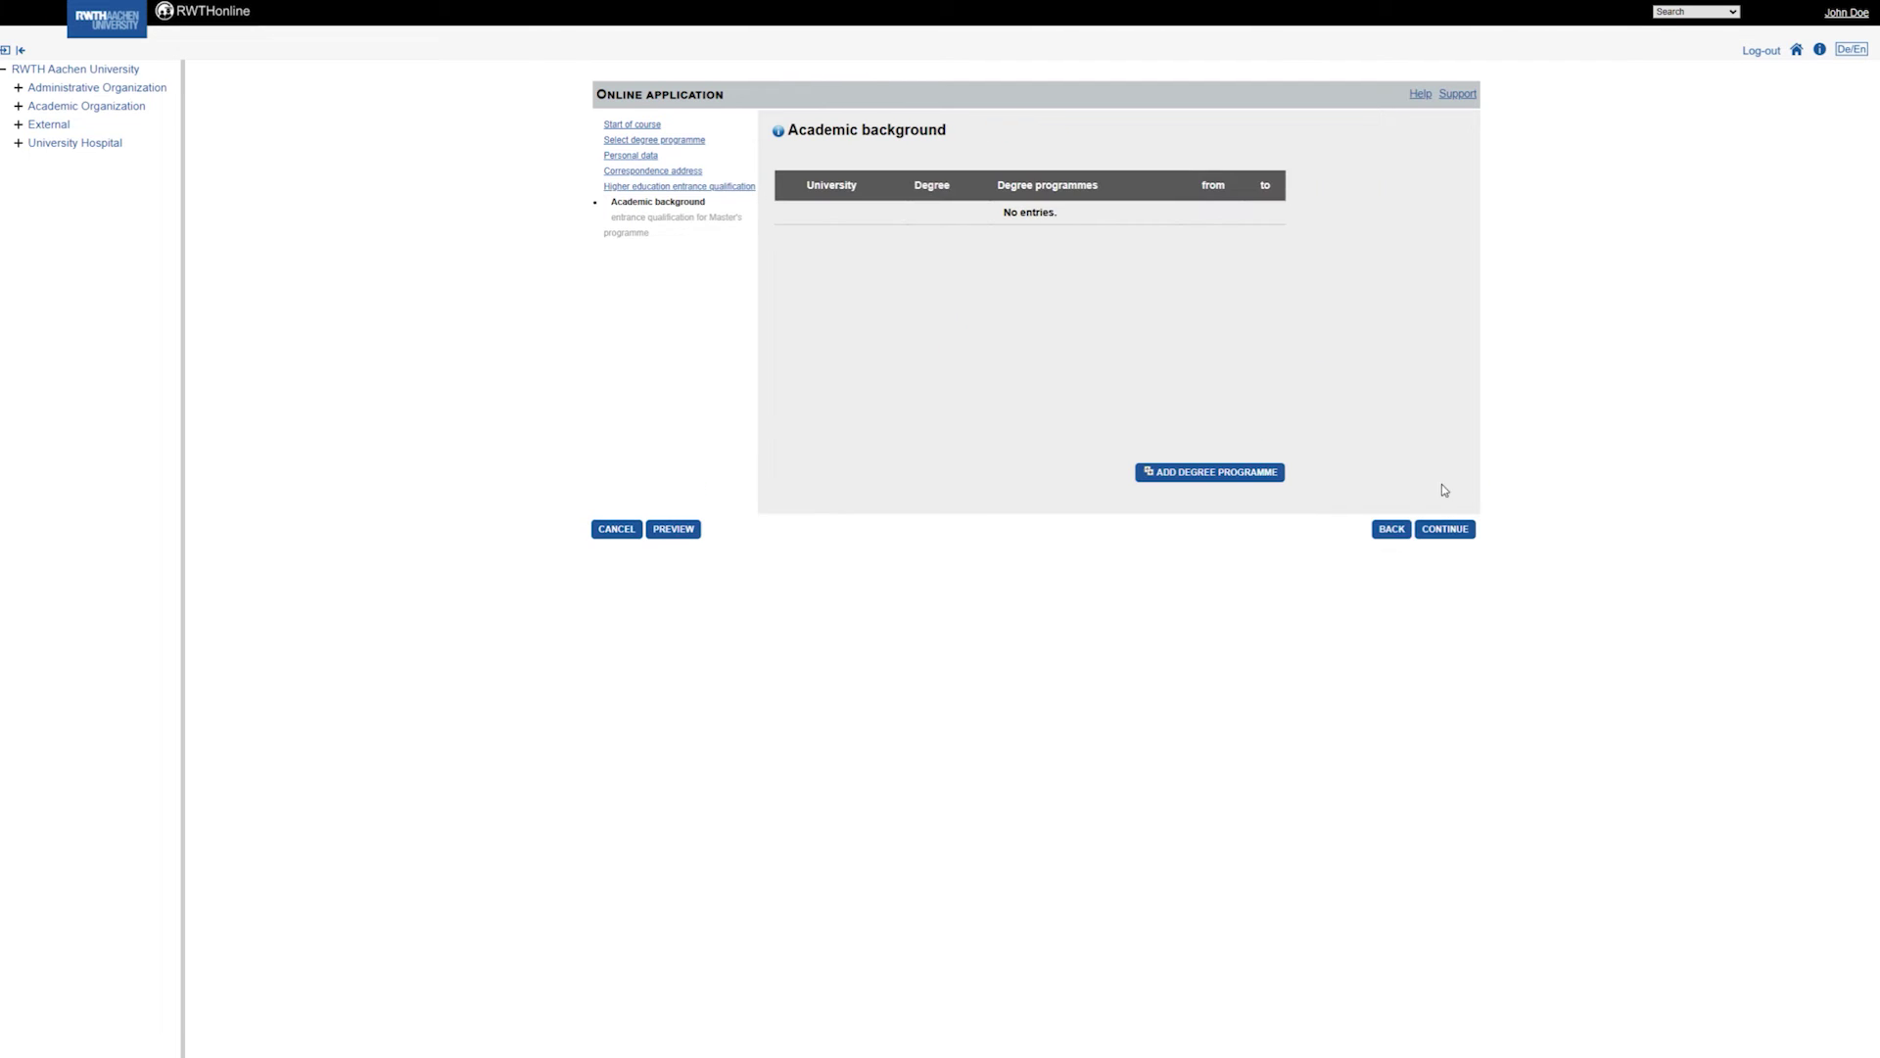
{"action": "left_click", "coordinate": [1247, 466]}
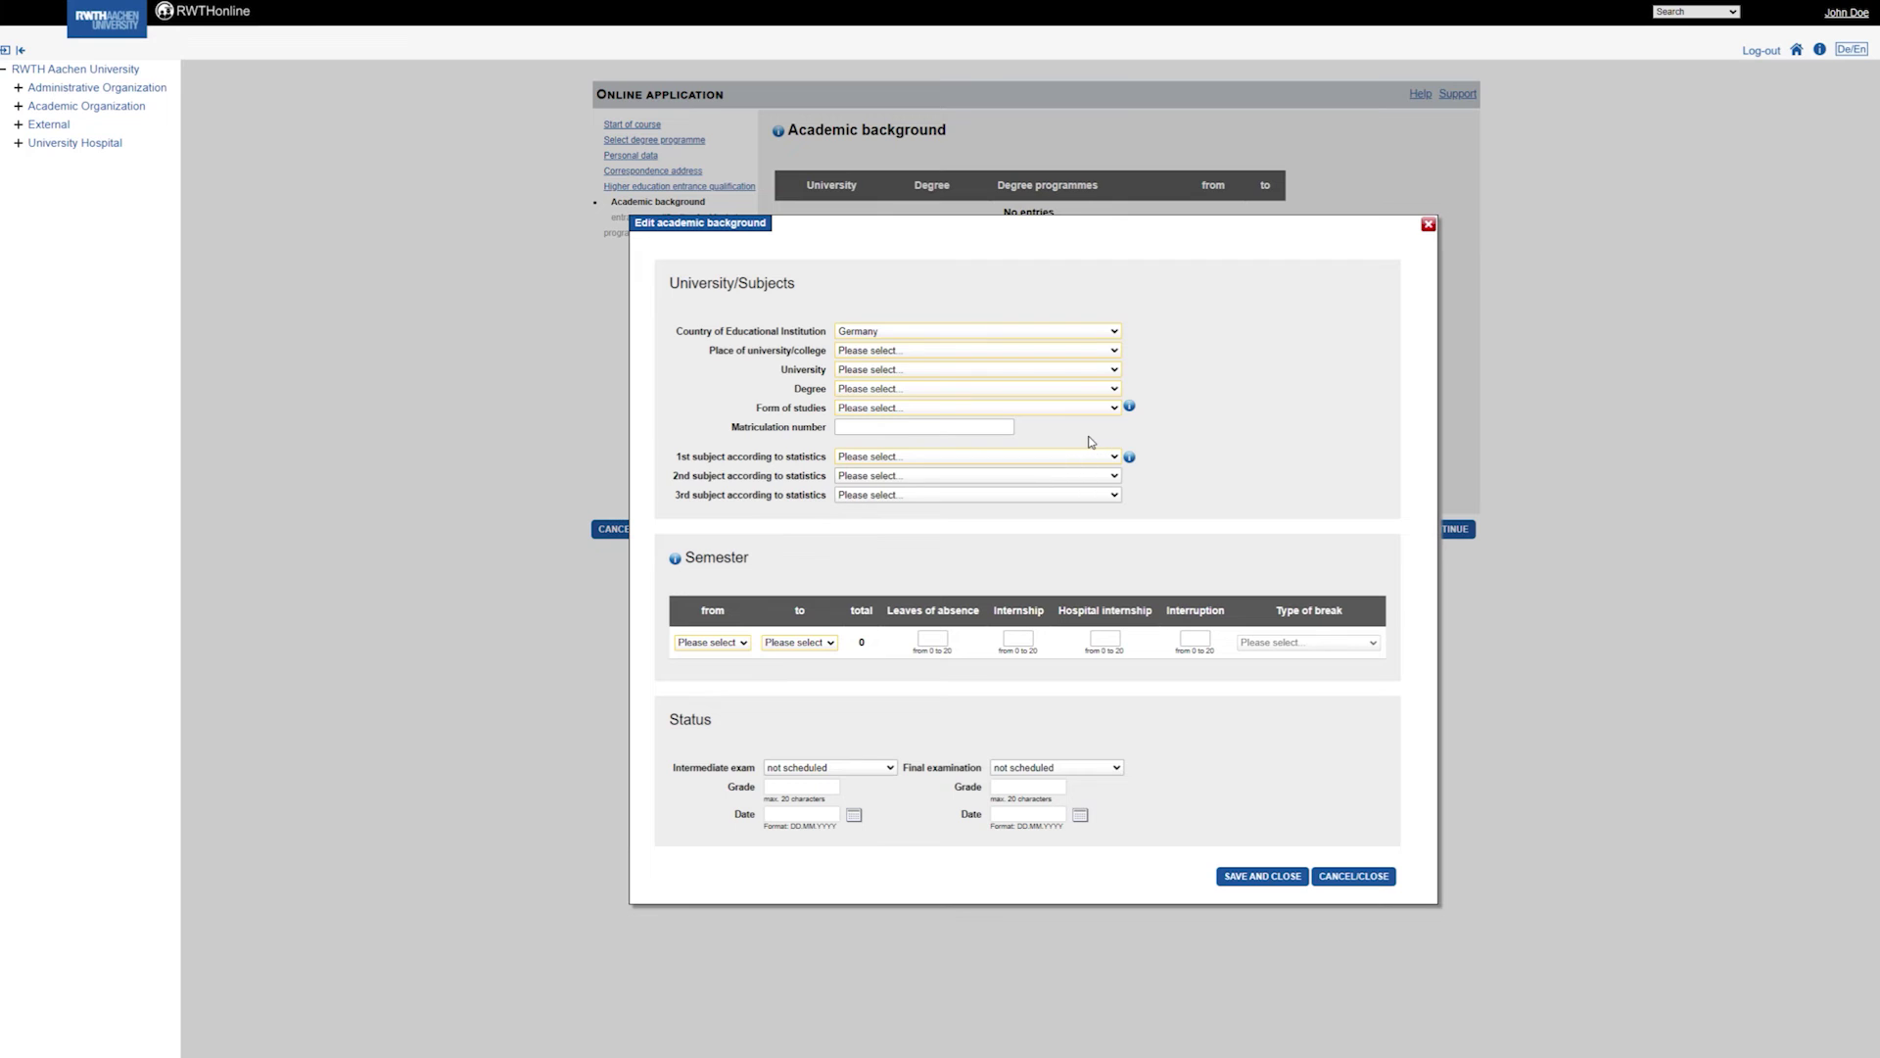
{"action": "left_click", "coordinate": [892, 333]}
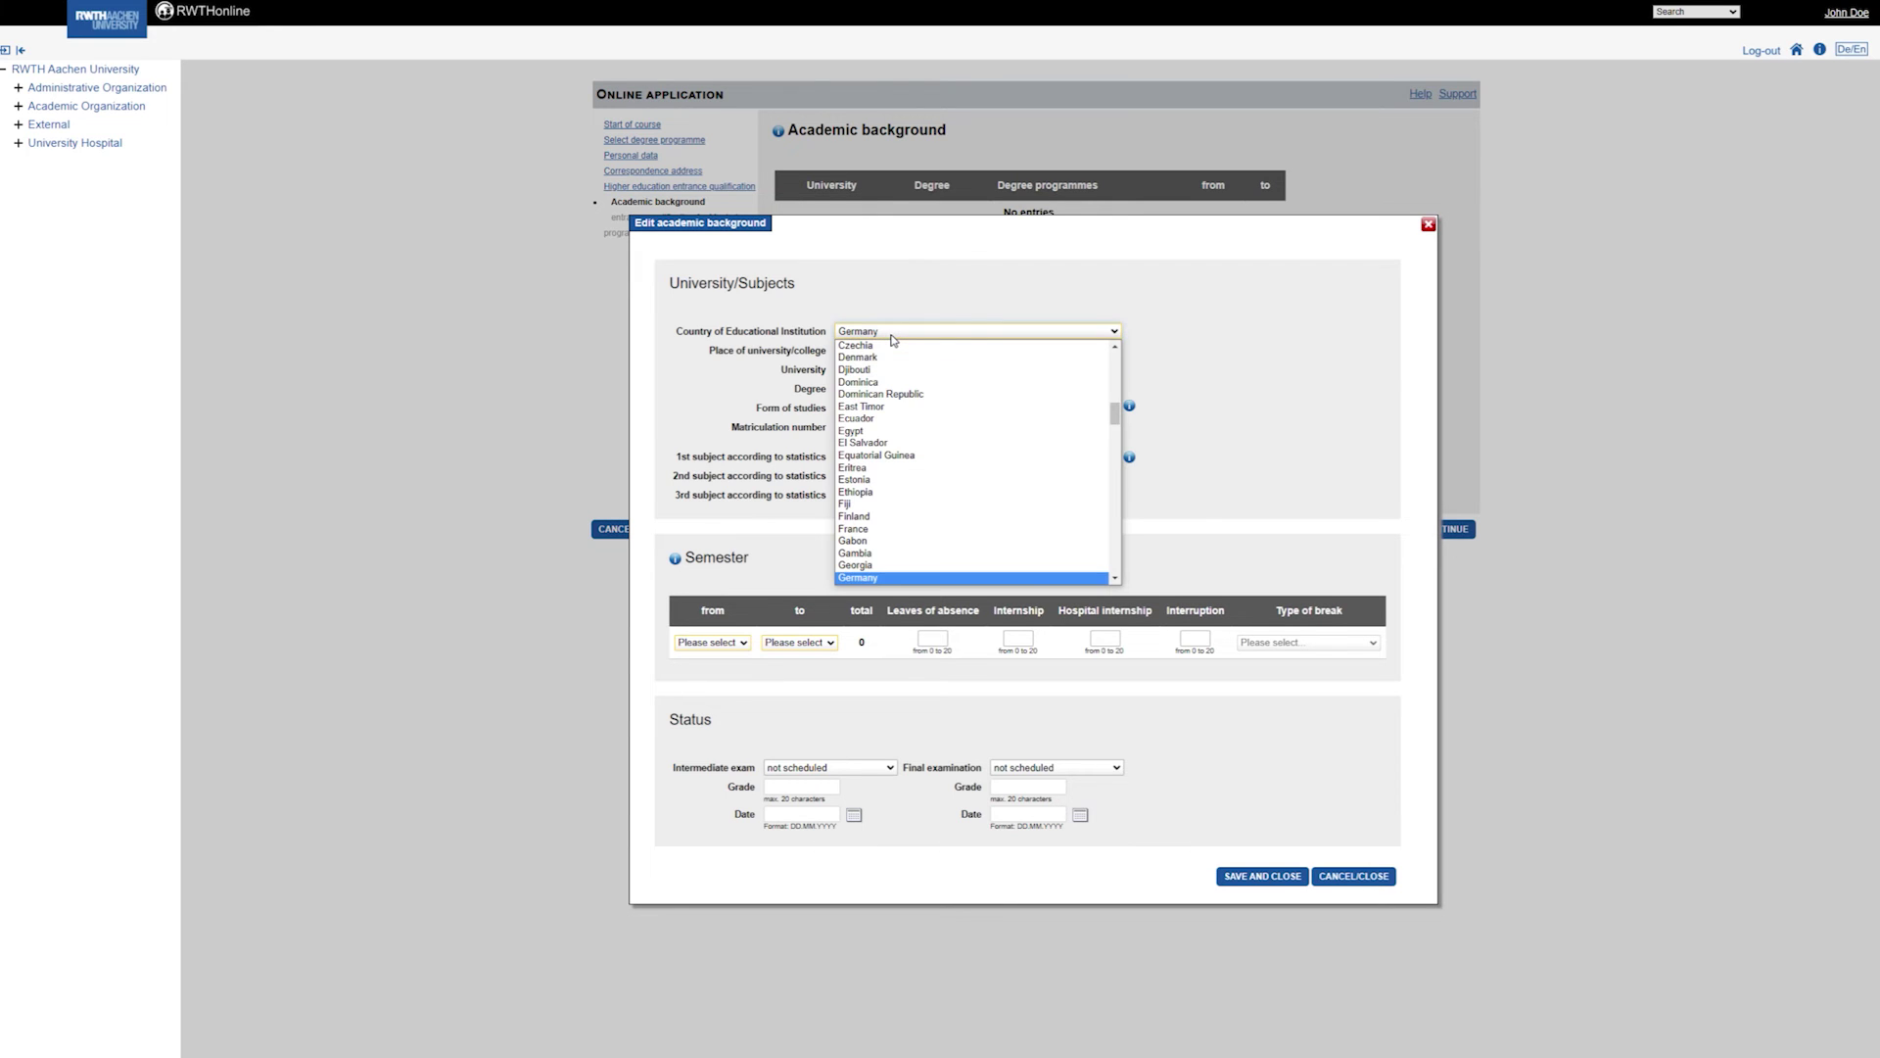
{"action": "scroll", "coordinate": [861, 568], "scroll_direction": "down", "scroll_amount": 1}
{"action": "left_click", "coordinate": [860, 578]}
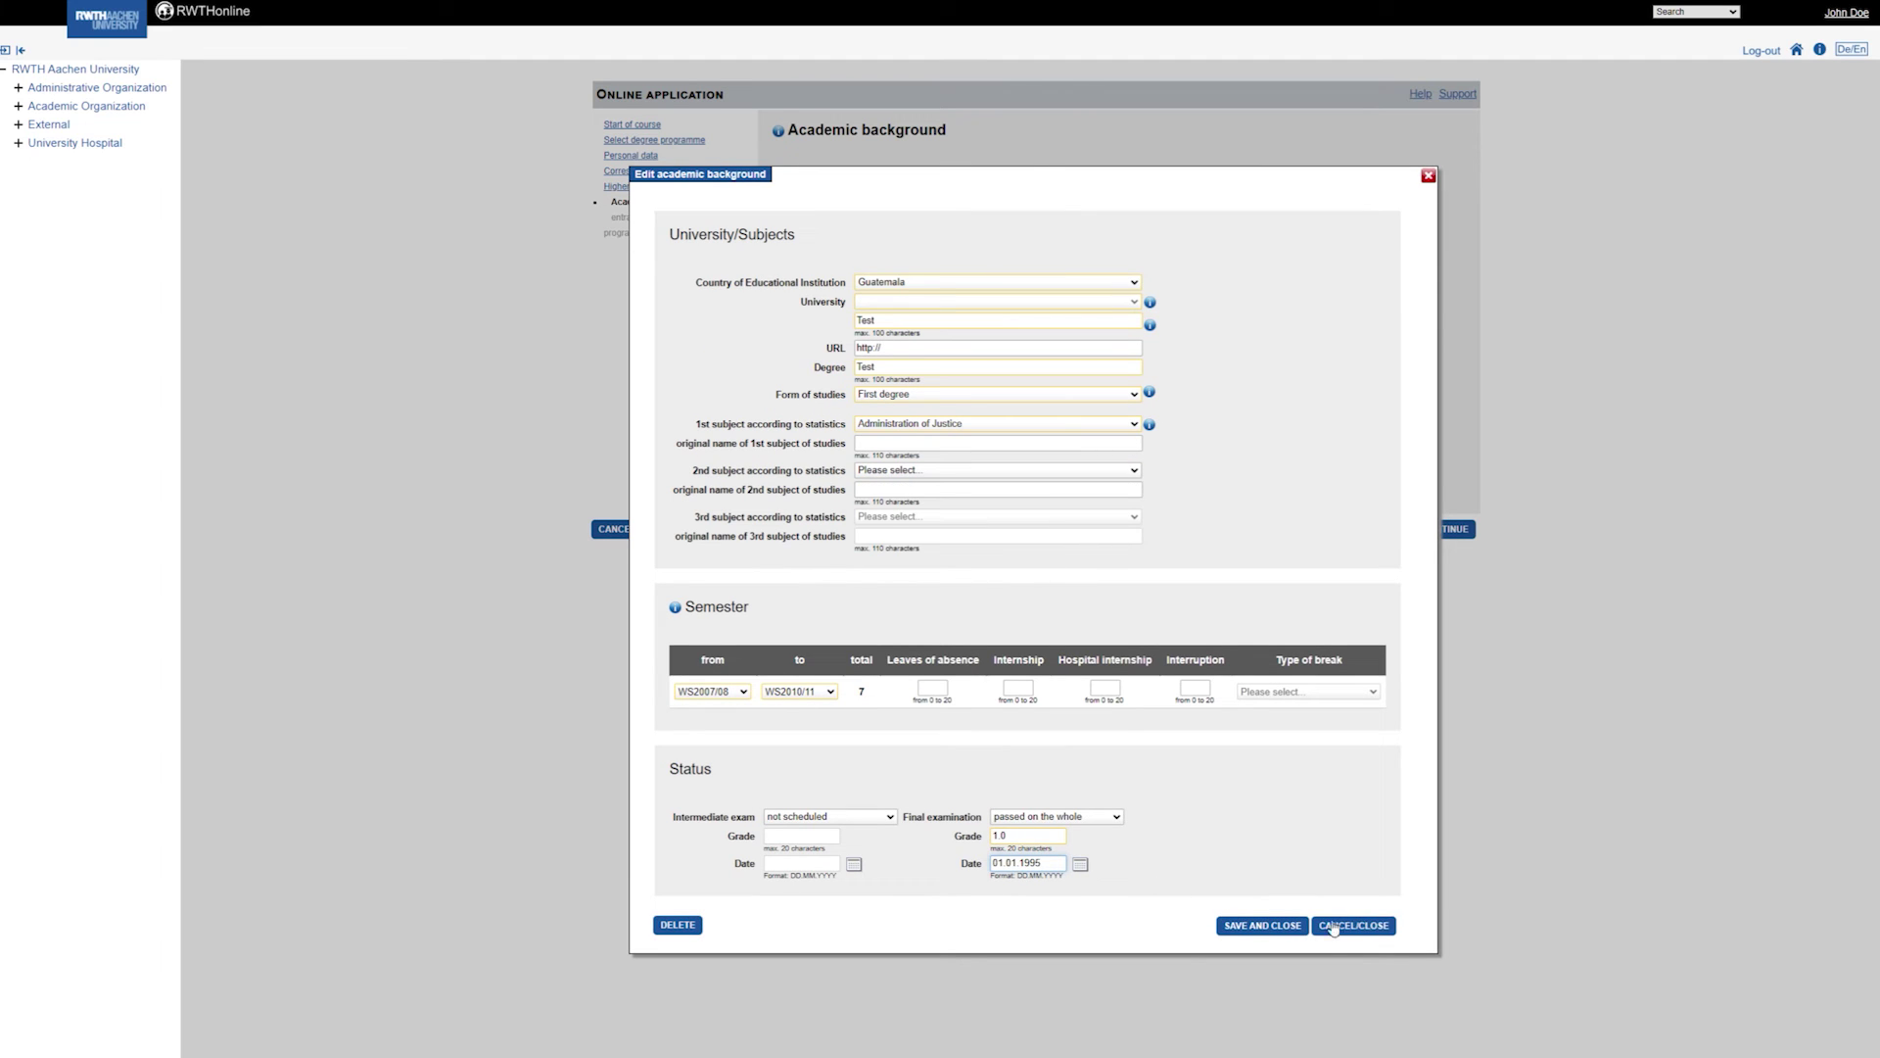
{"action": "left_click", "coordinate": [1295, 926]}
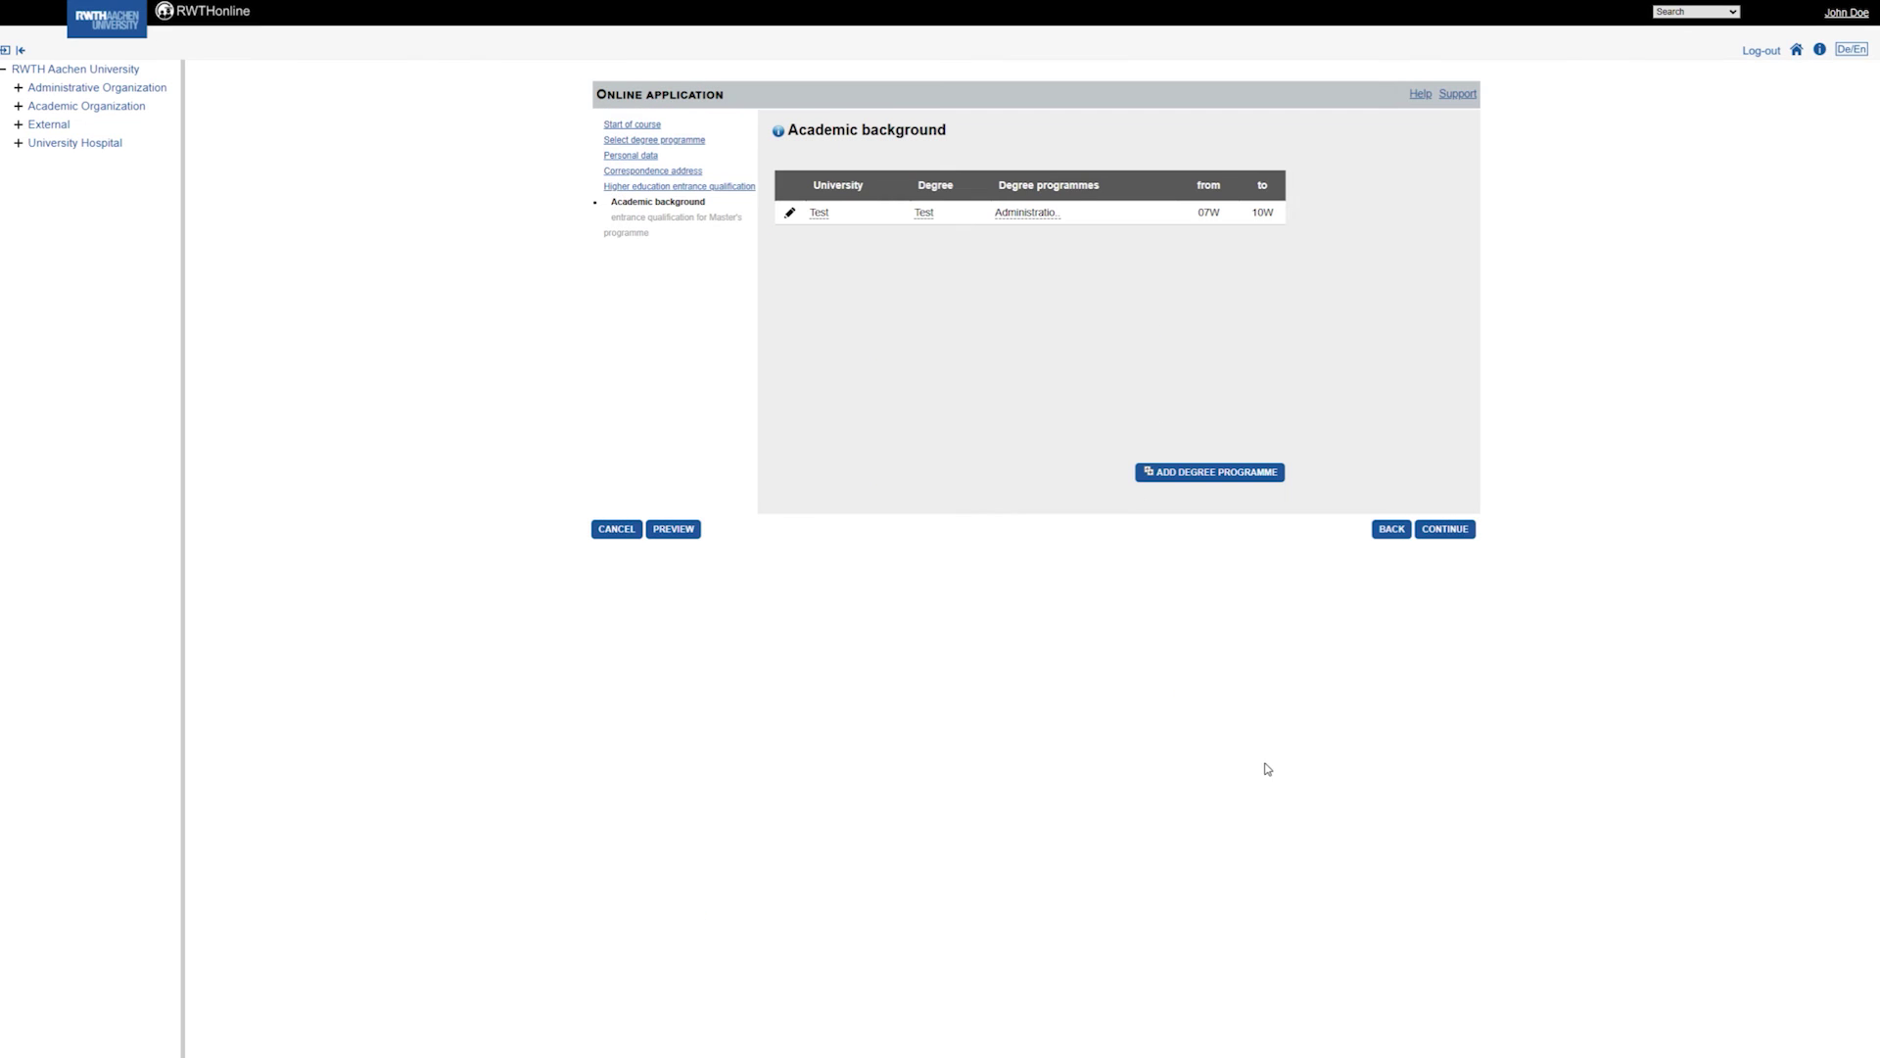
{"action": "left_click", "coordinate": [1463, 530]}
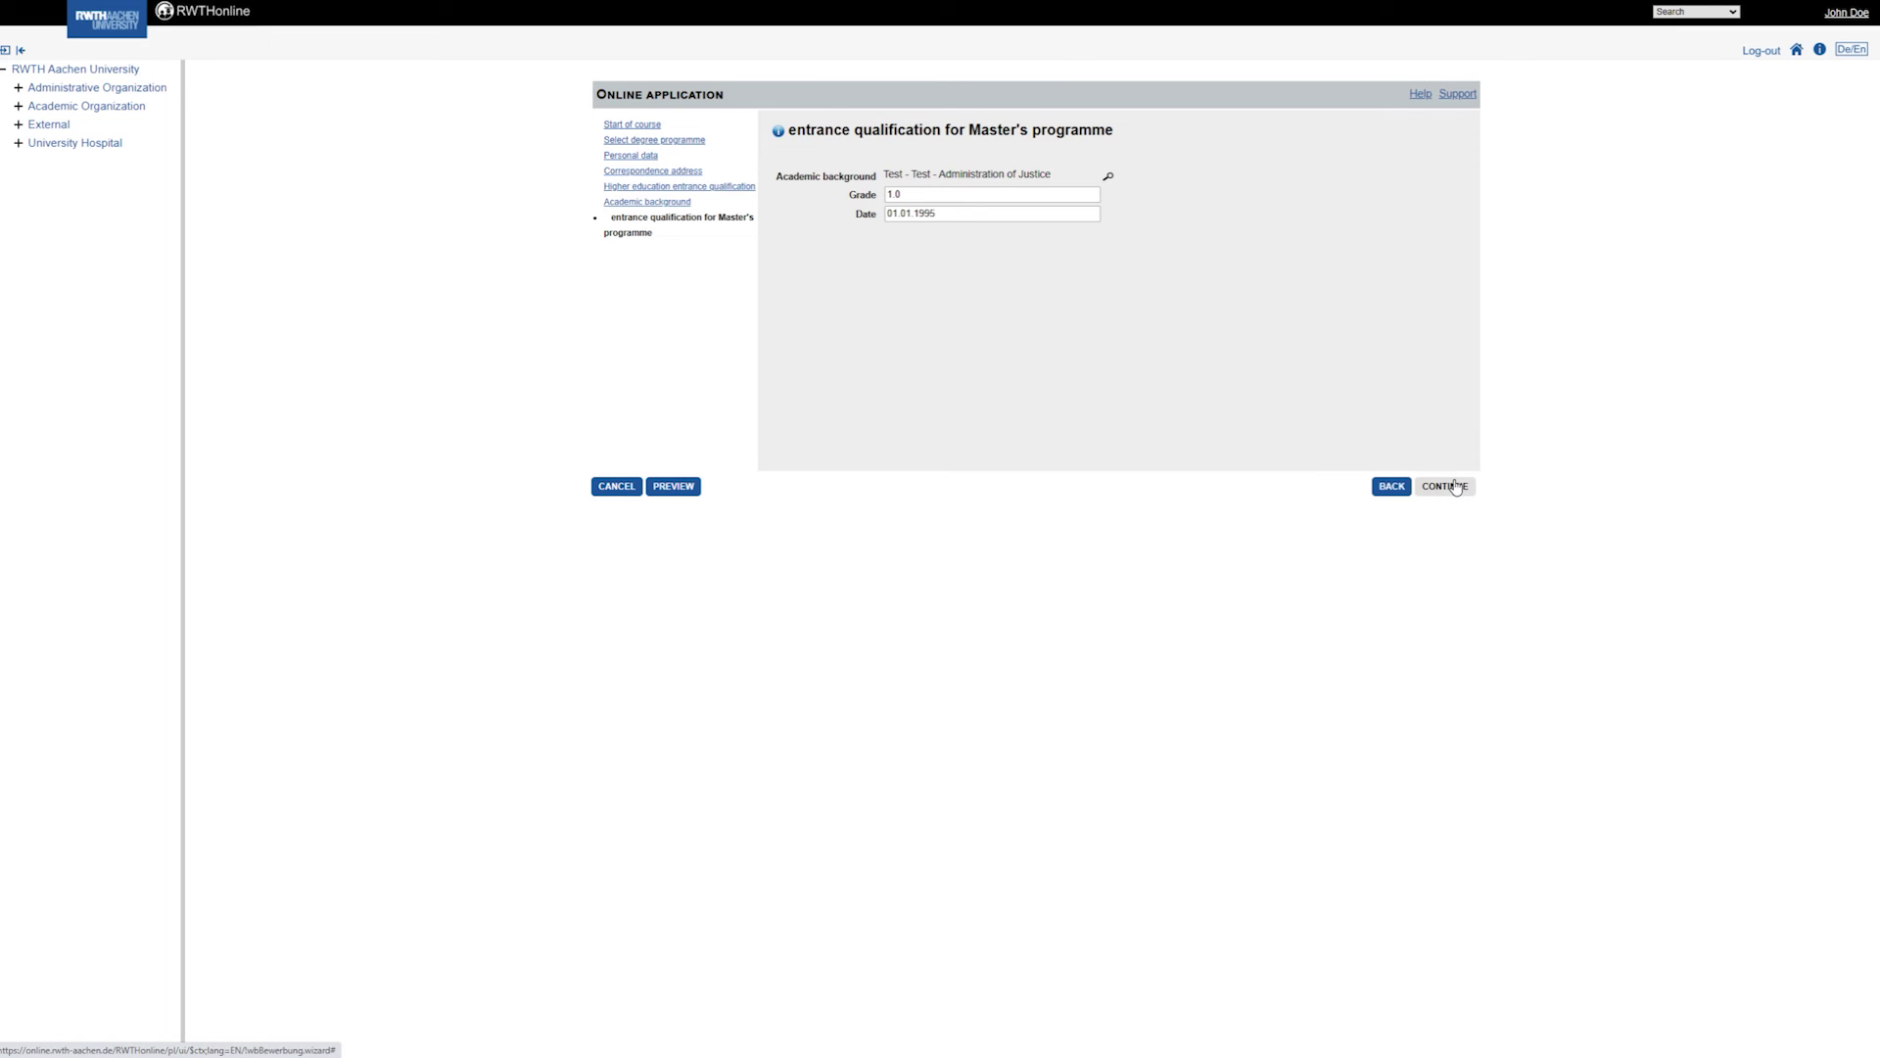
Upload PDFs for the Transcript of Records and Other Proof of Performance steps.
{"action": "left_click", "coordinate": [1455, 487]}
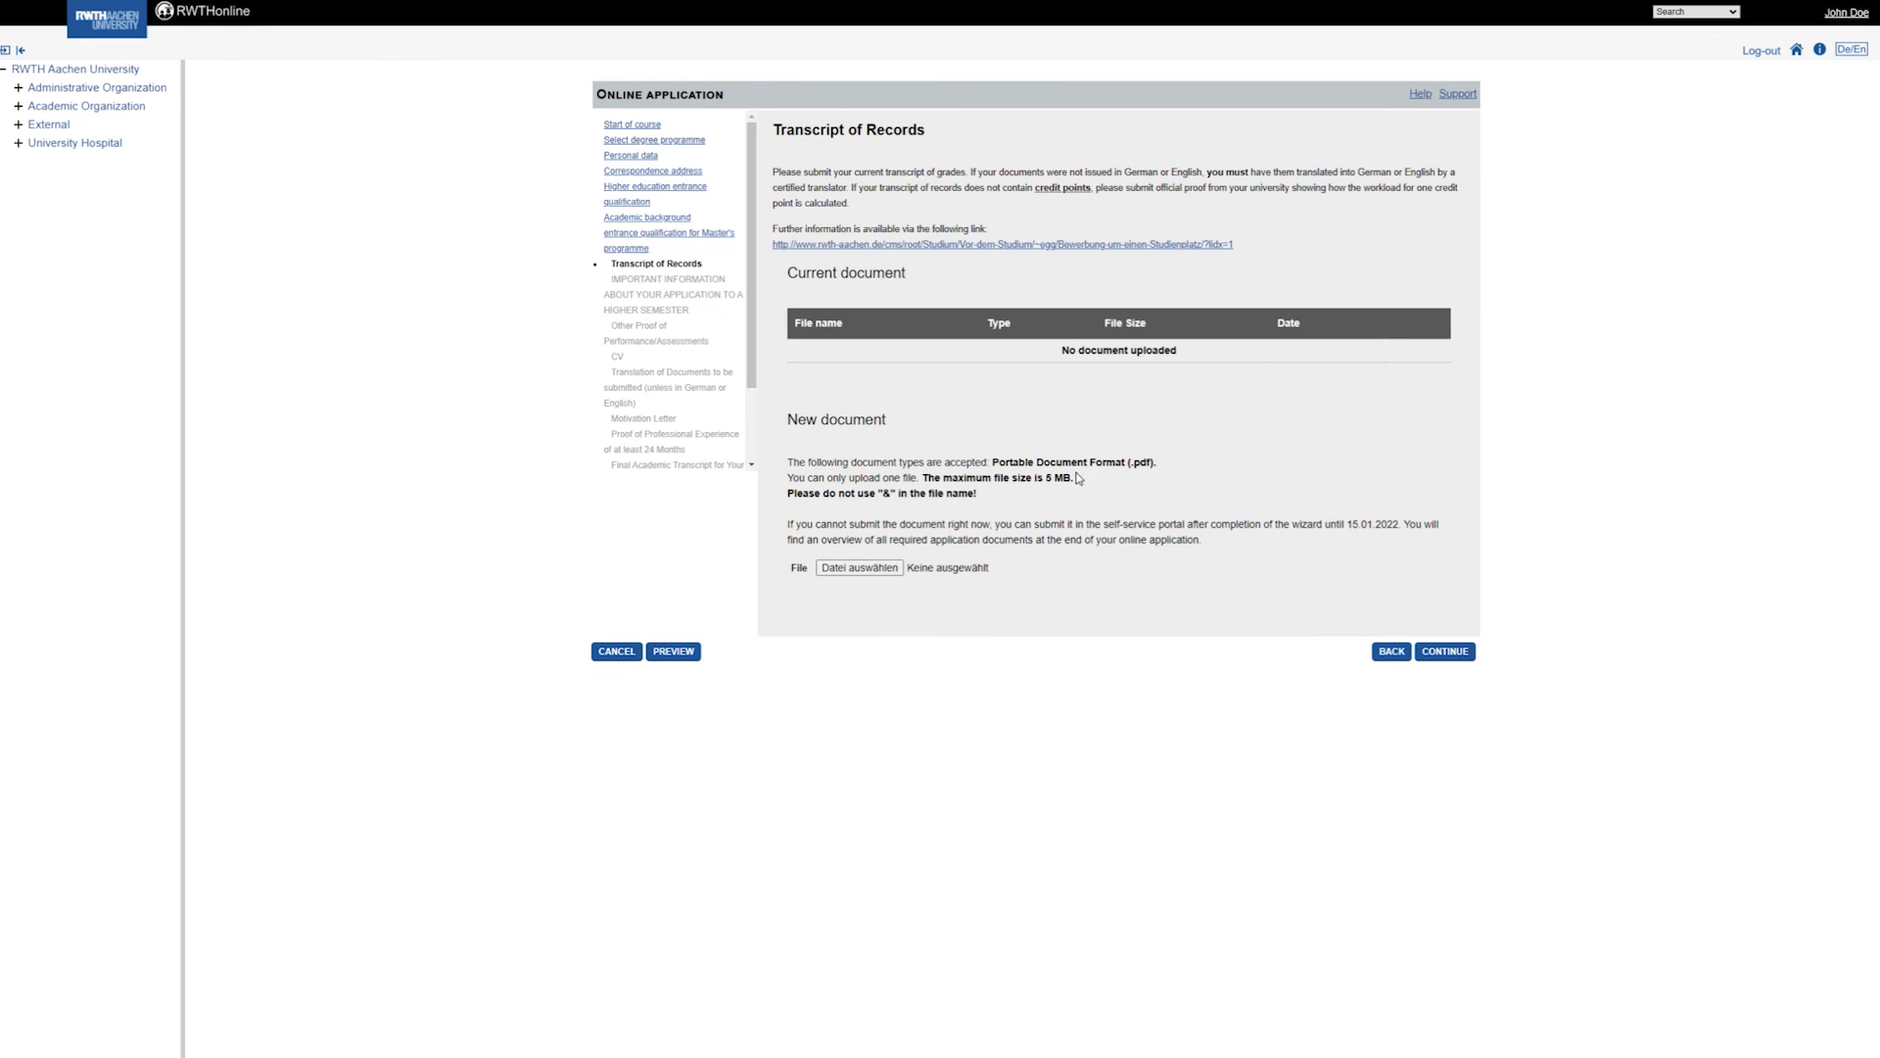
{"action": "left_click", "coordinate": [879, 568]}
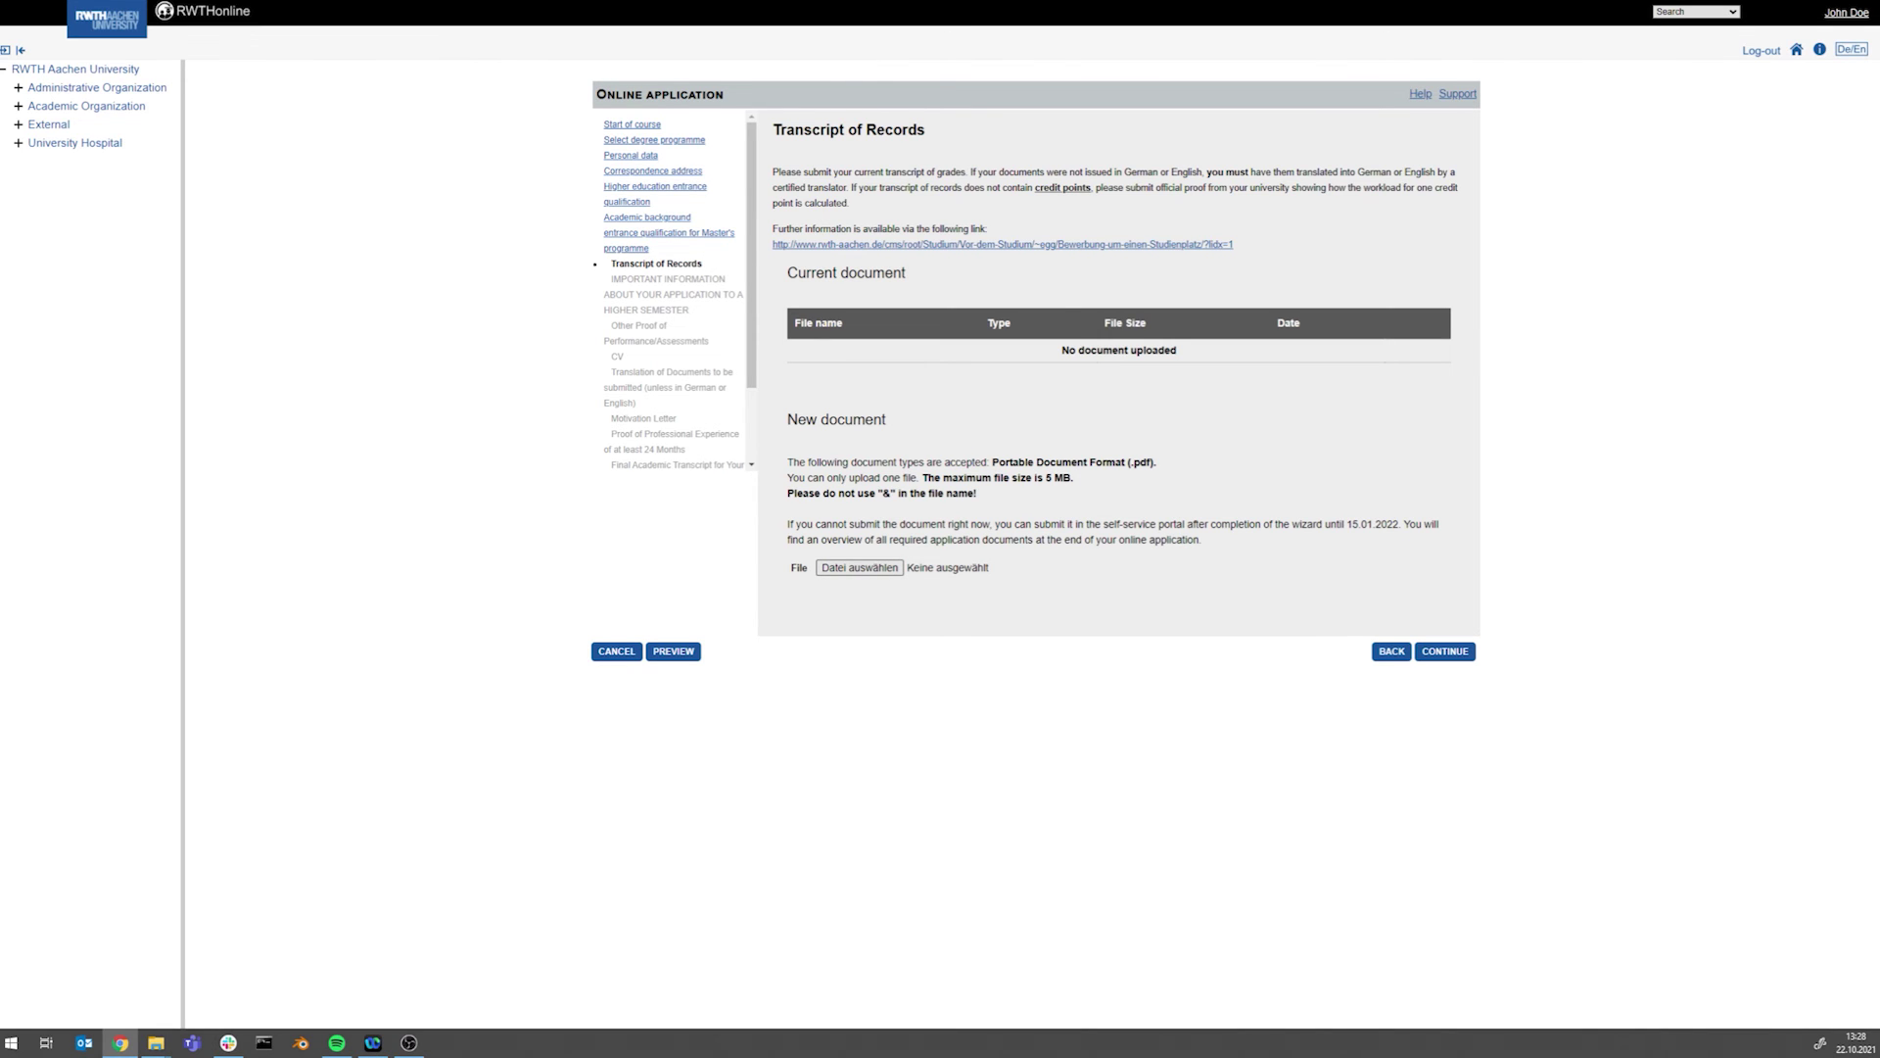
{"action": "left_click", "coordinate": [1446, 651]}
{"action": "left_click", "coordinate": [875, 568]}
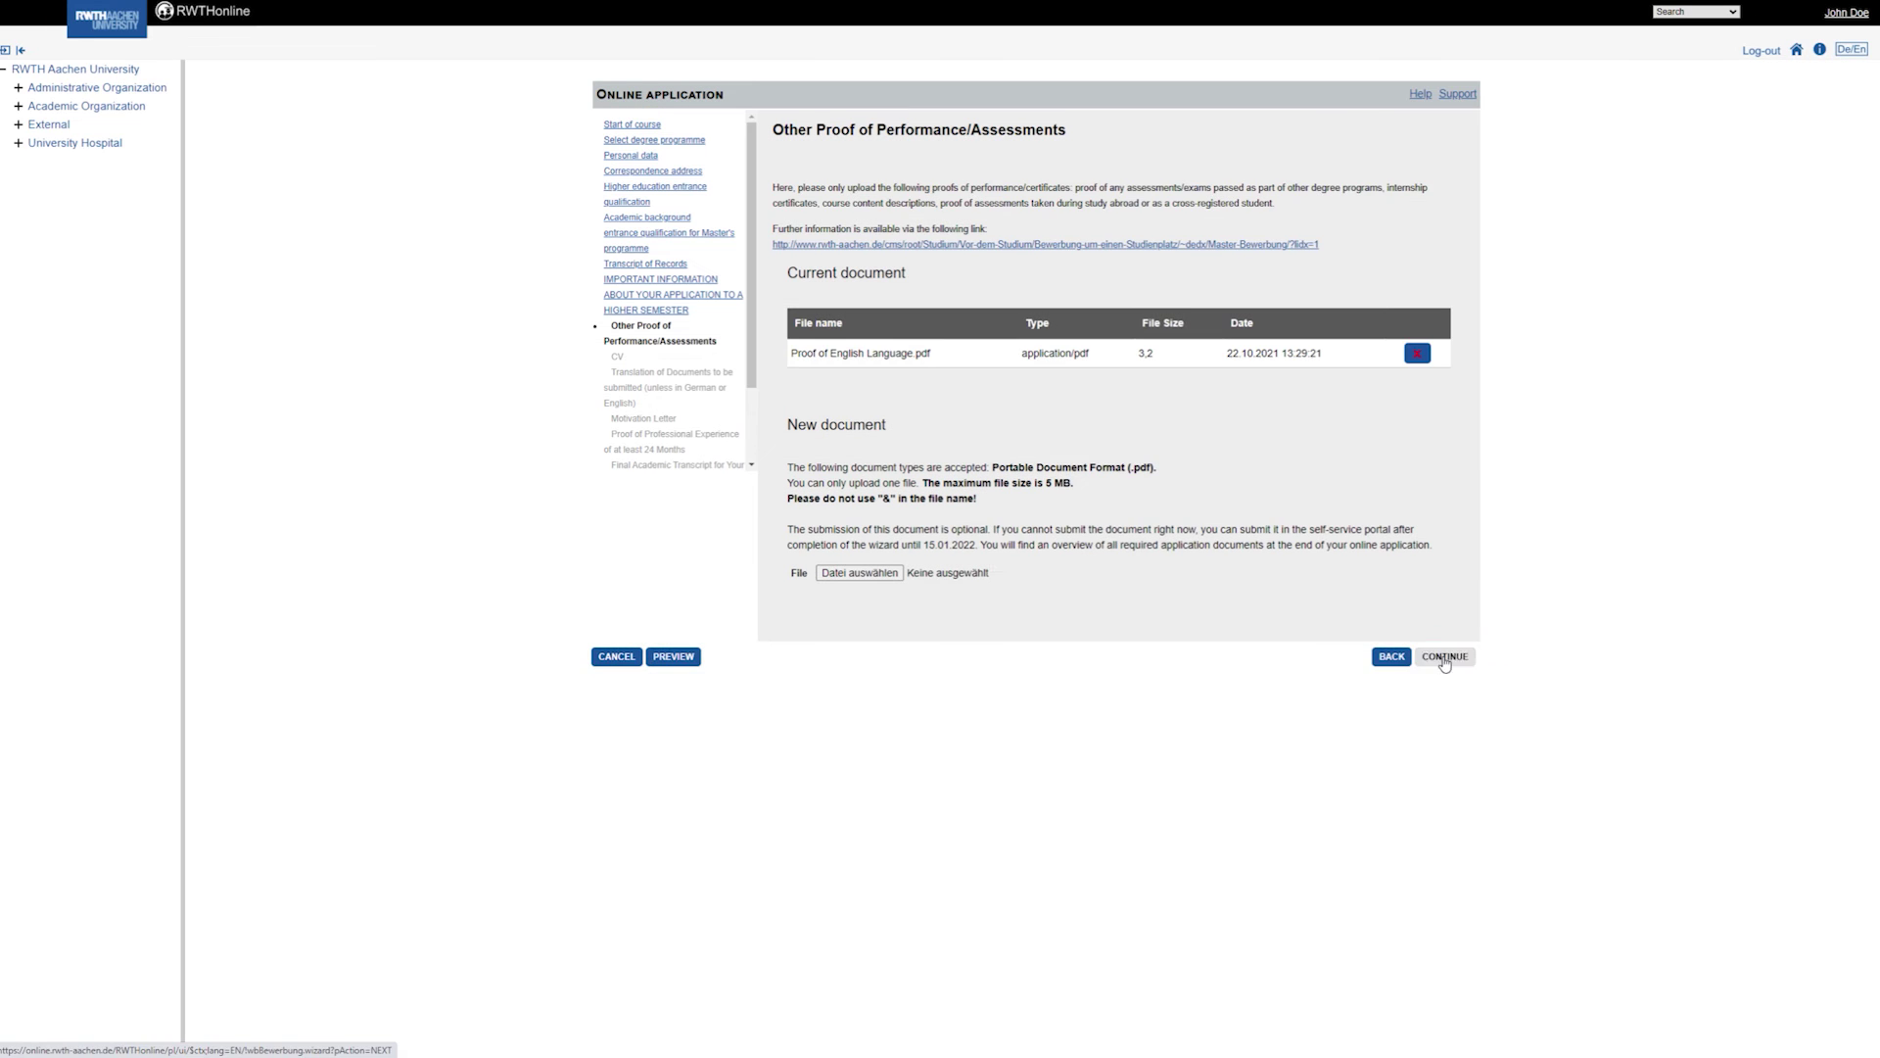
{"action": "left_click", "coordinate": [1445, 651]}
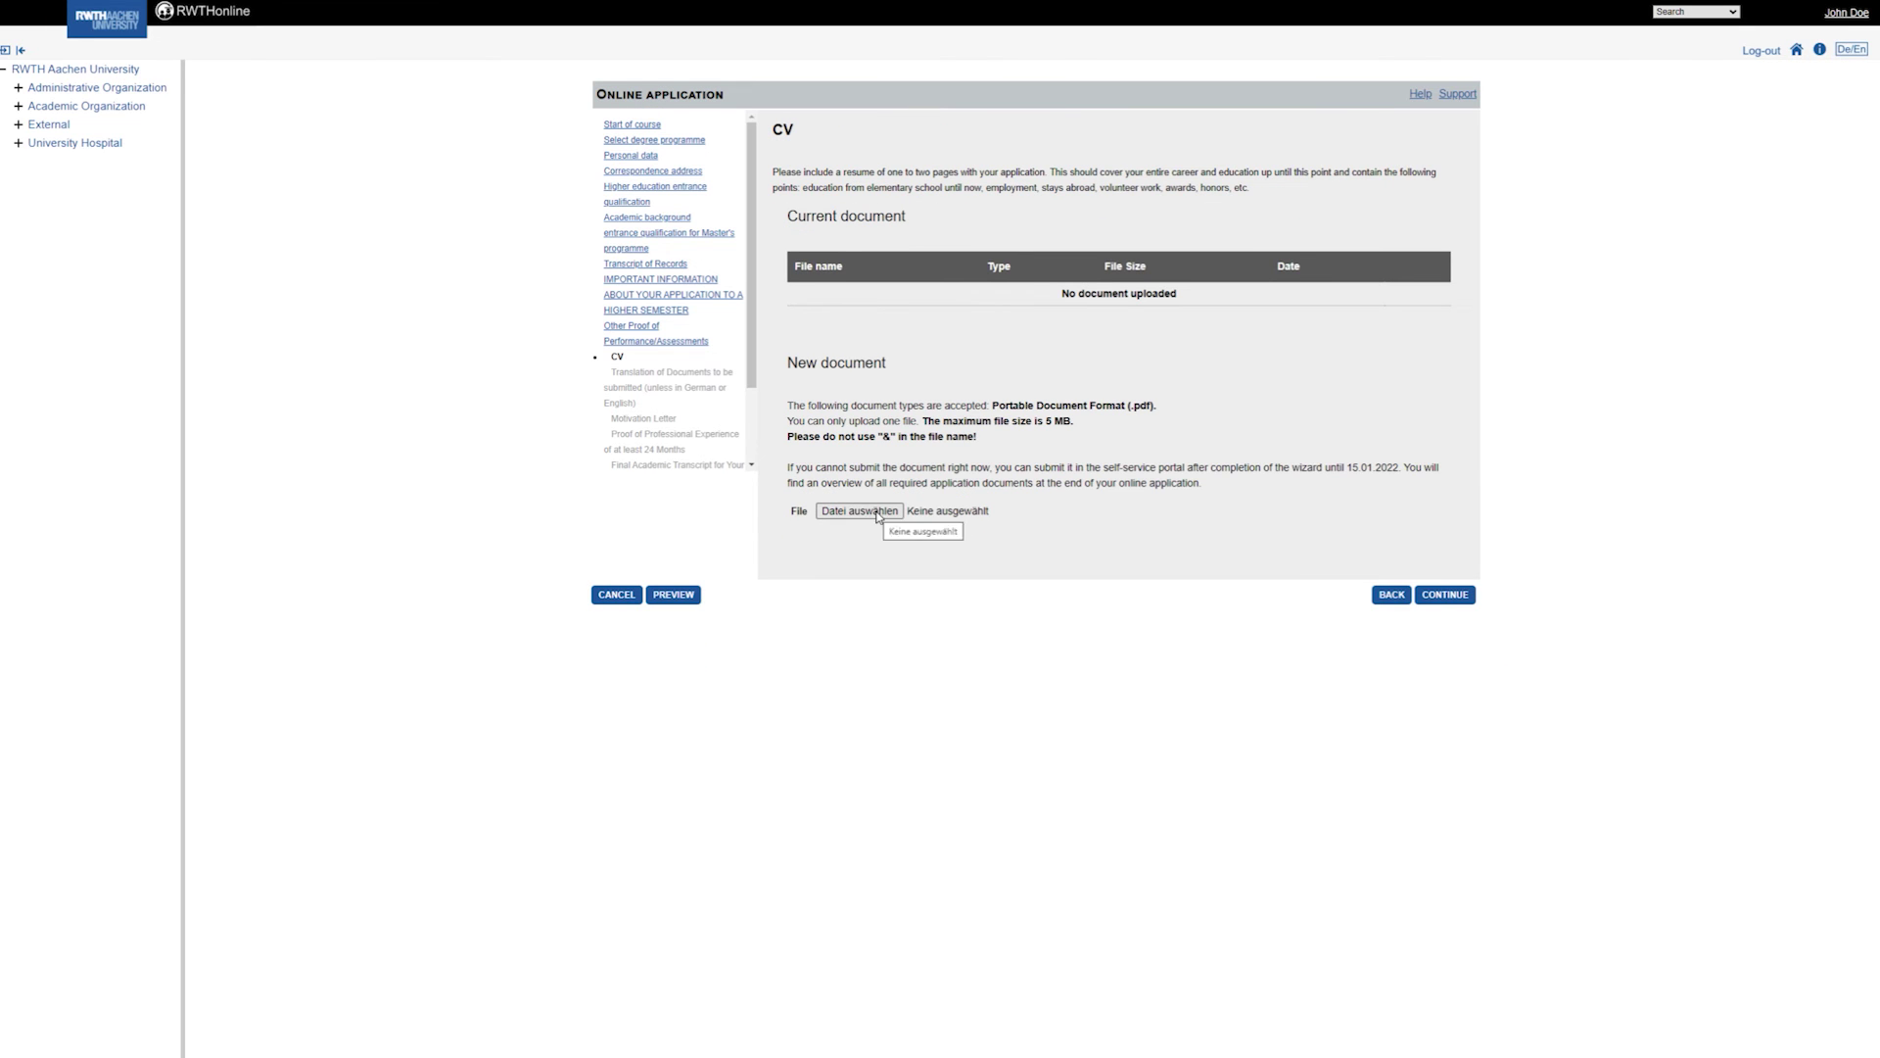
Upload the CV, working experience and degree certificate PDFs, continuing through to English language skills.
{"action": "left_click", "coordinate": [859, 516]}
{"action": "left_click", "coordinate": [1446, 600]}
{"action": "left_click", "coordinate": [1446, 633]}
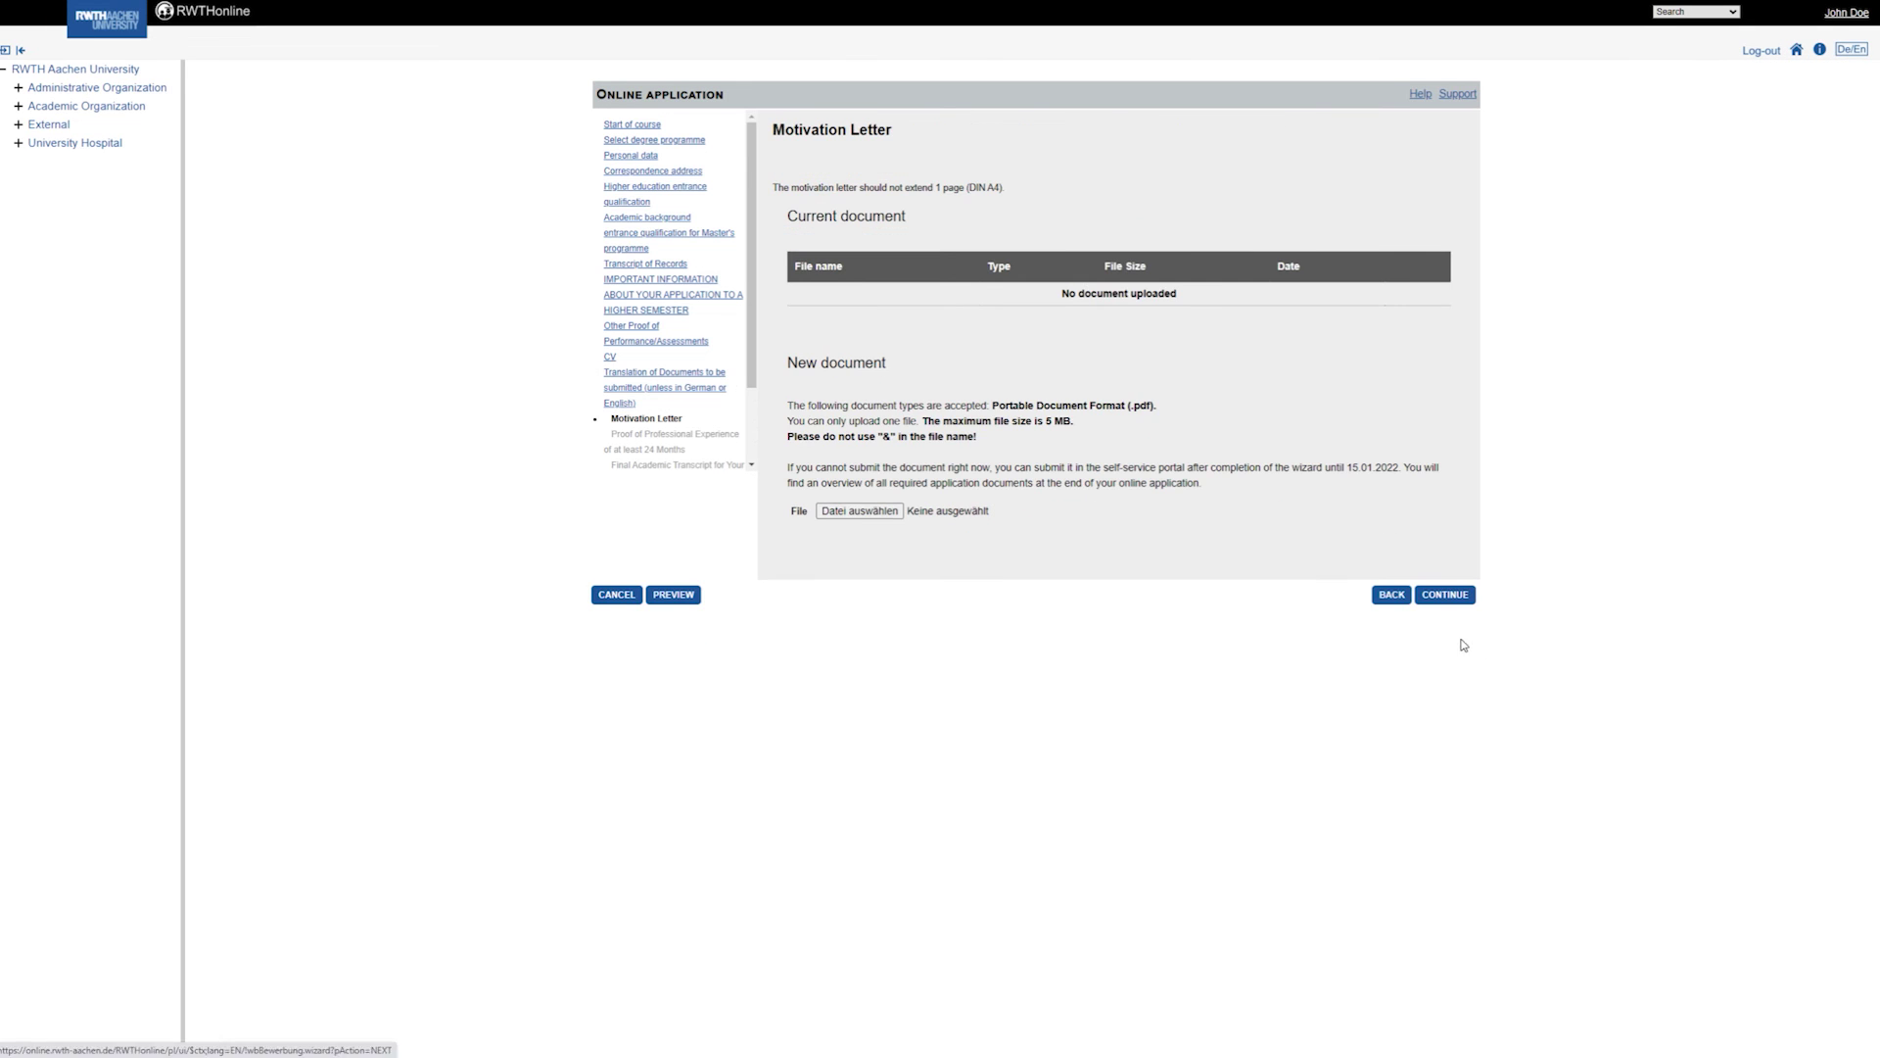
{"action": "left_click", "coordinate": [1446, 593]}
{"action": "left_click", "coordinate": [859, 495]}
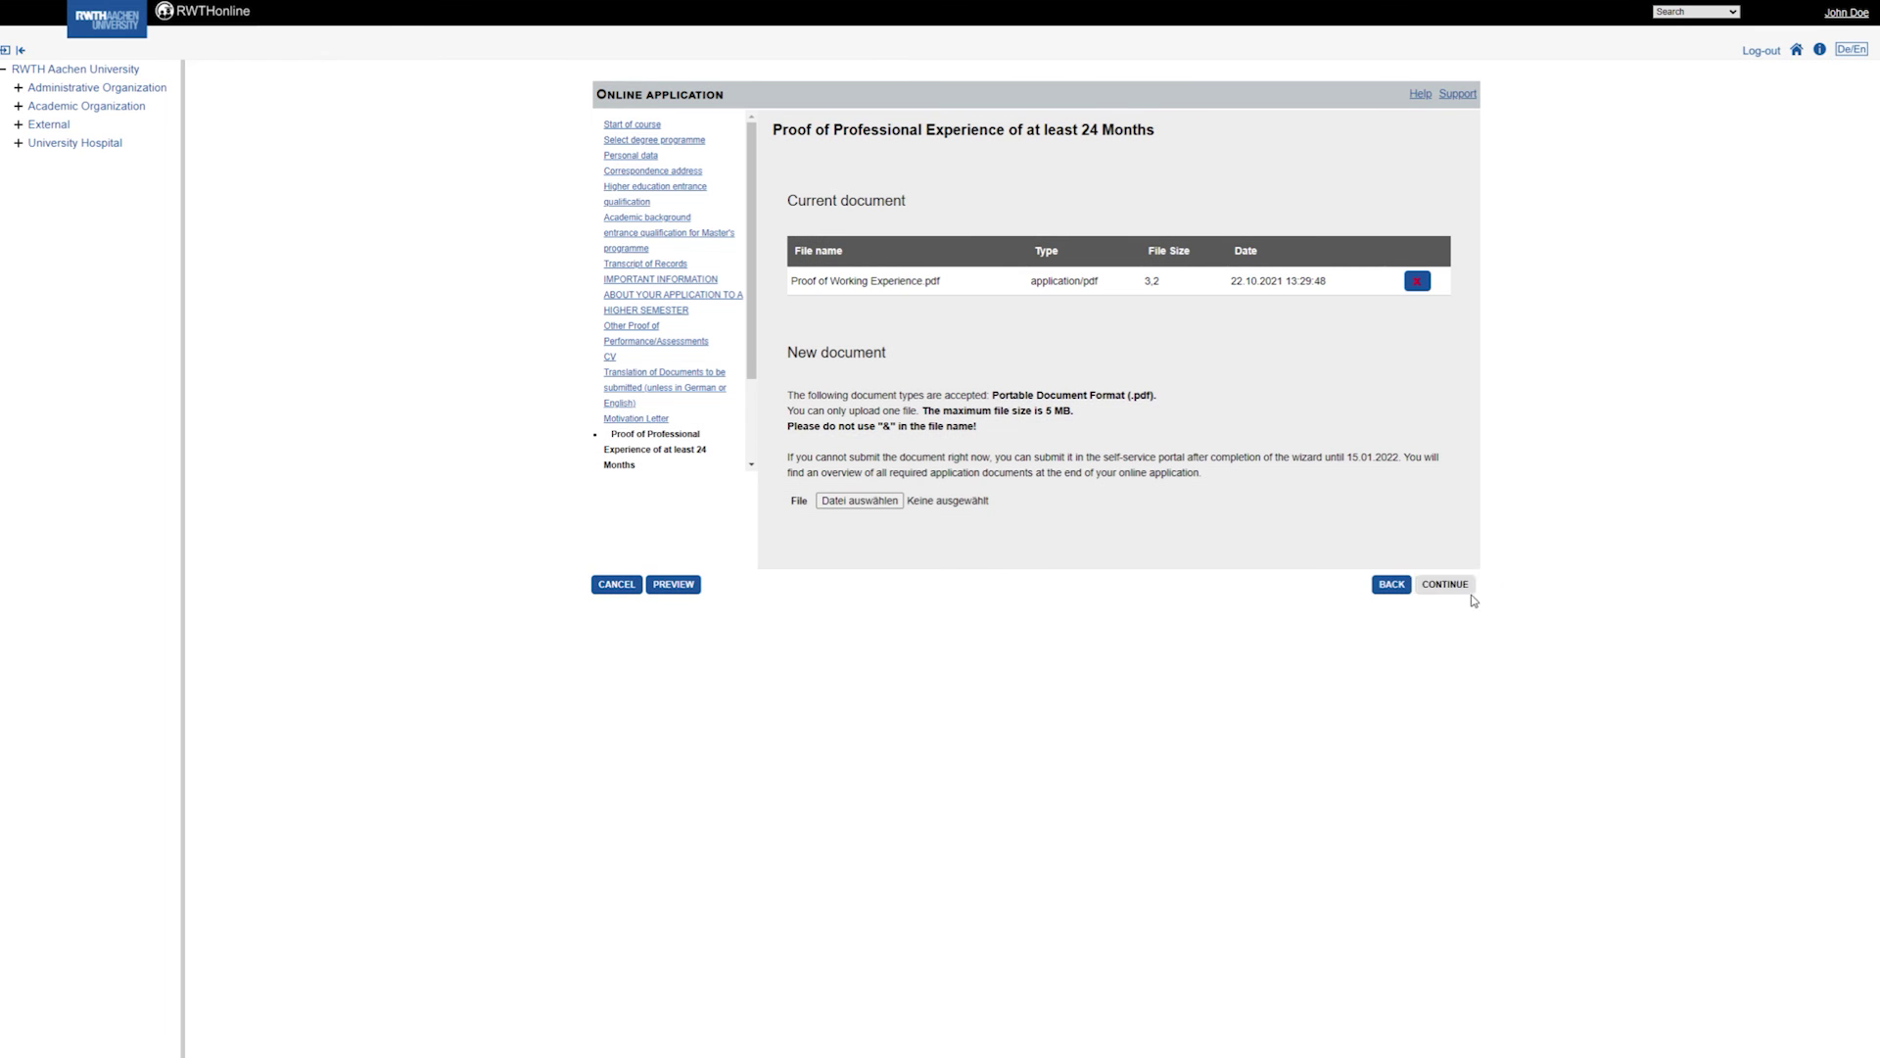
{"action": "left_click", "coordinate": [1446, 592]}
{"action": "left_click", "coordinate": [859, 537]}
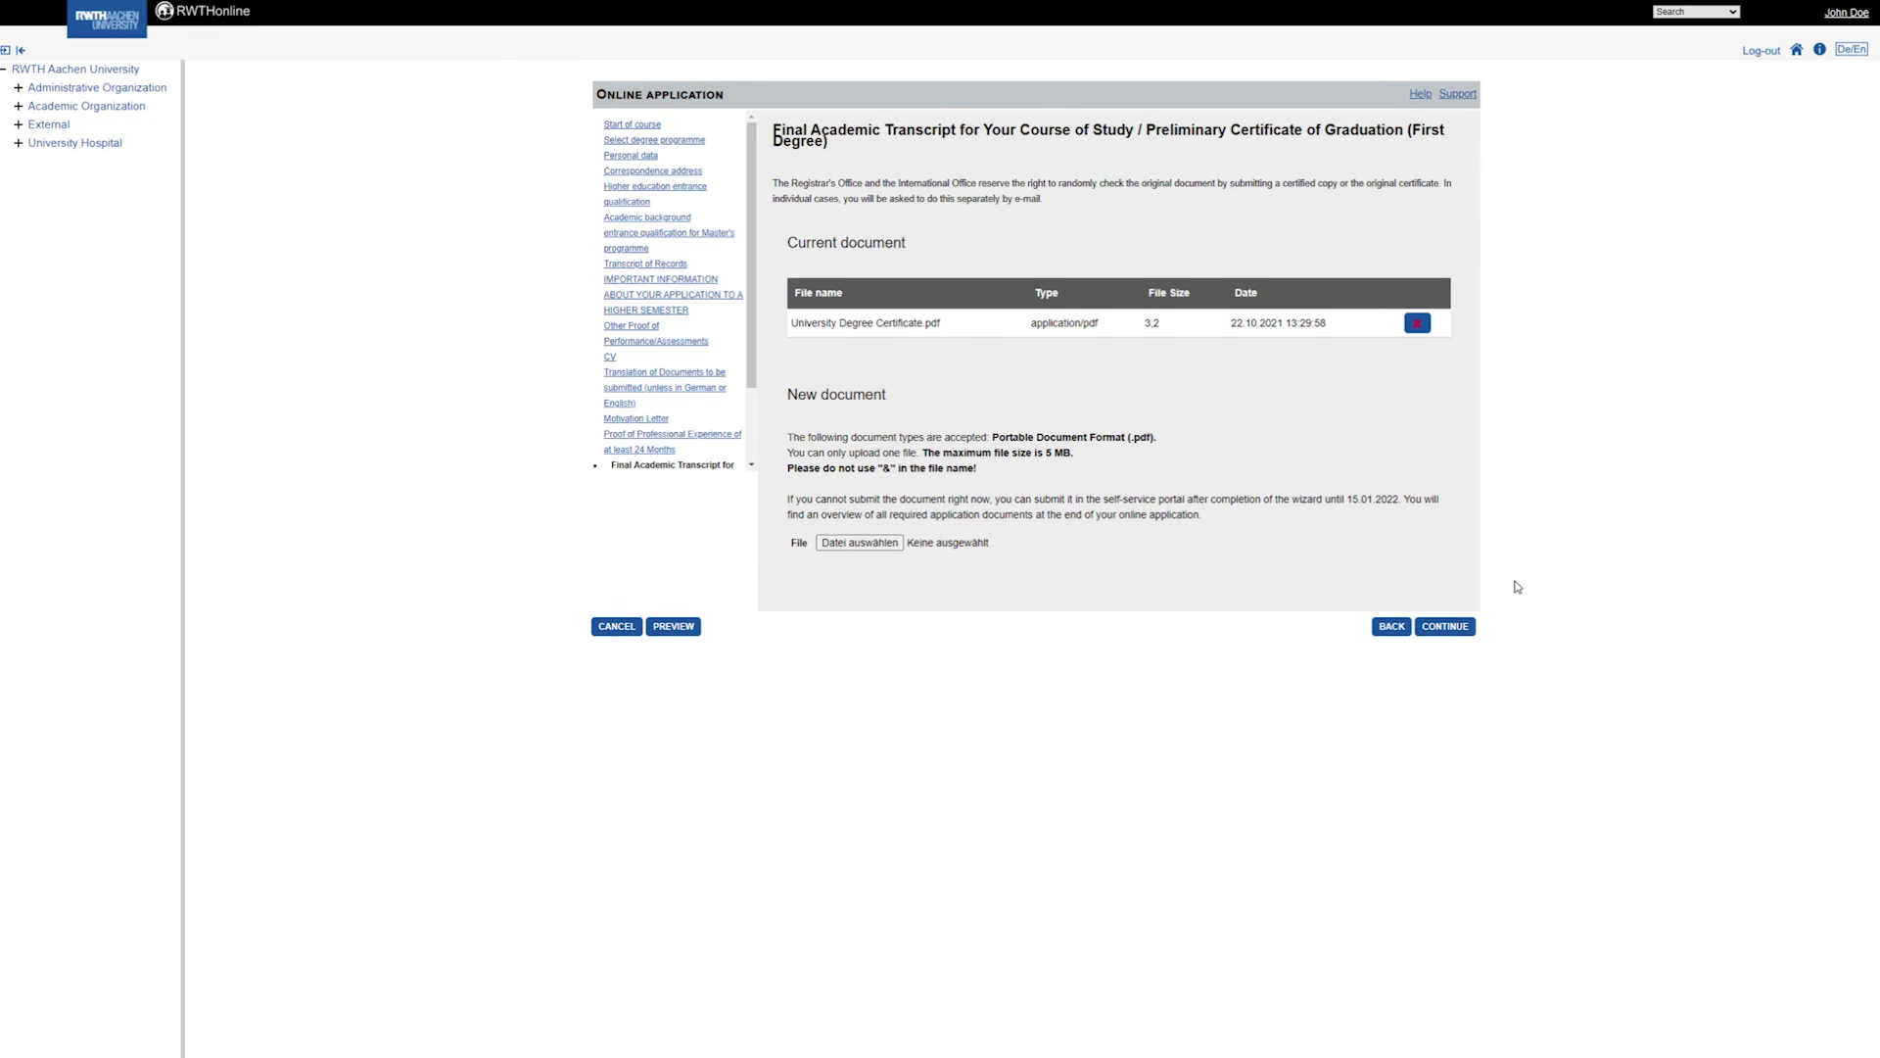
{"action": "left_click", "coordinate": [1469, 629]}
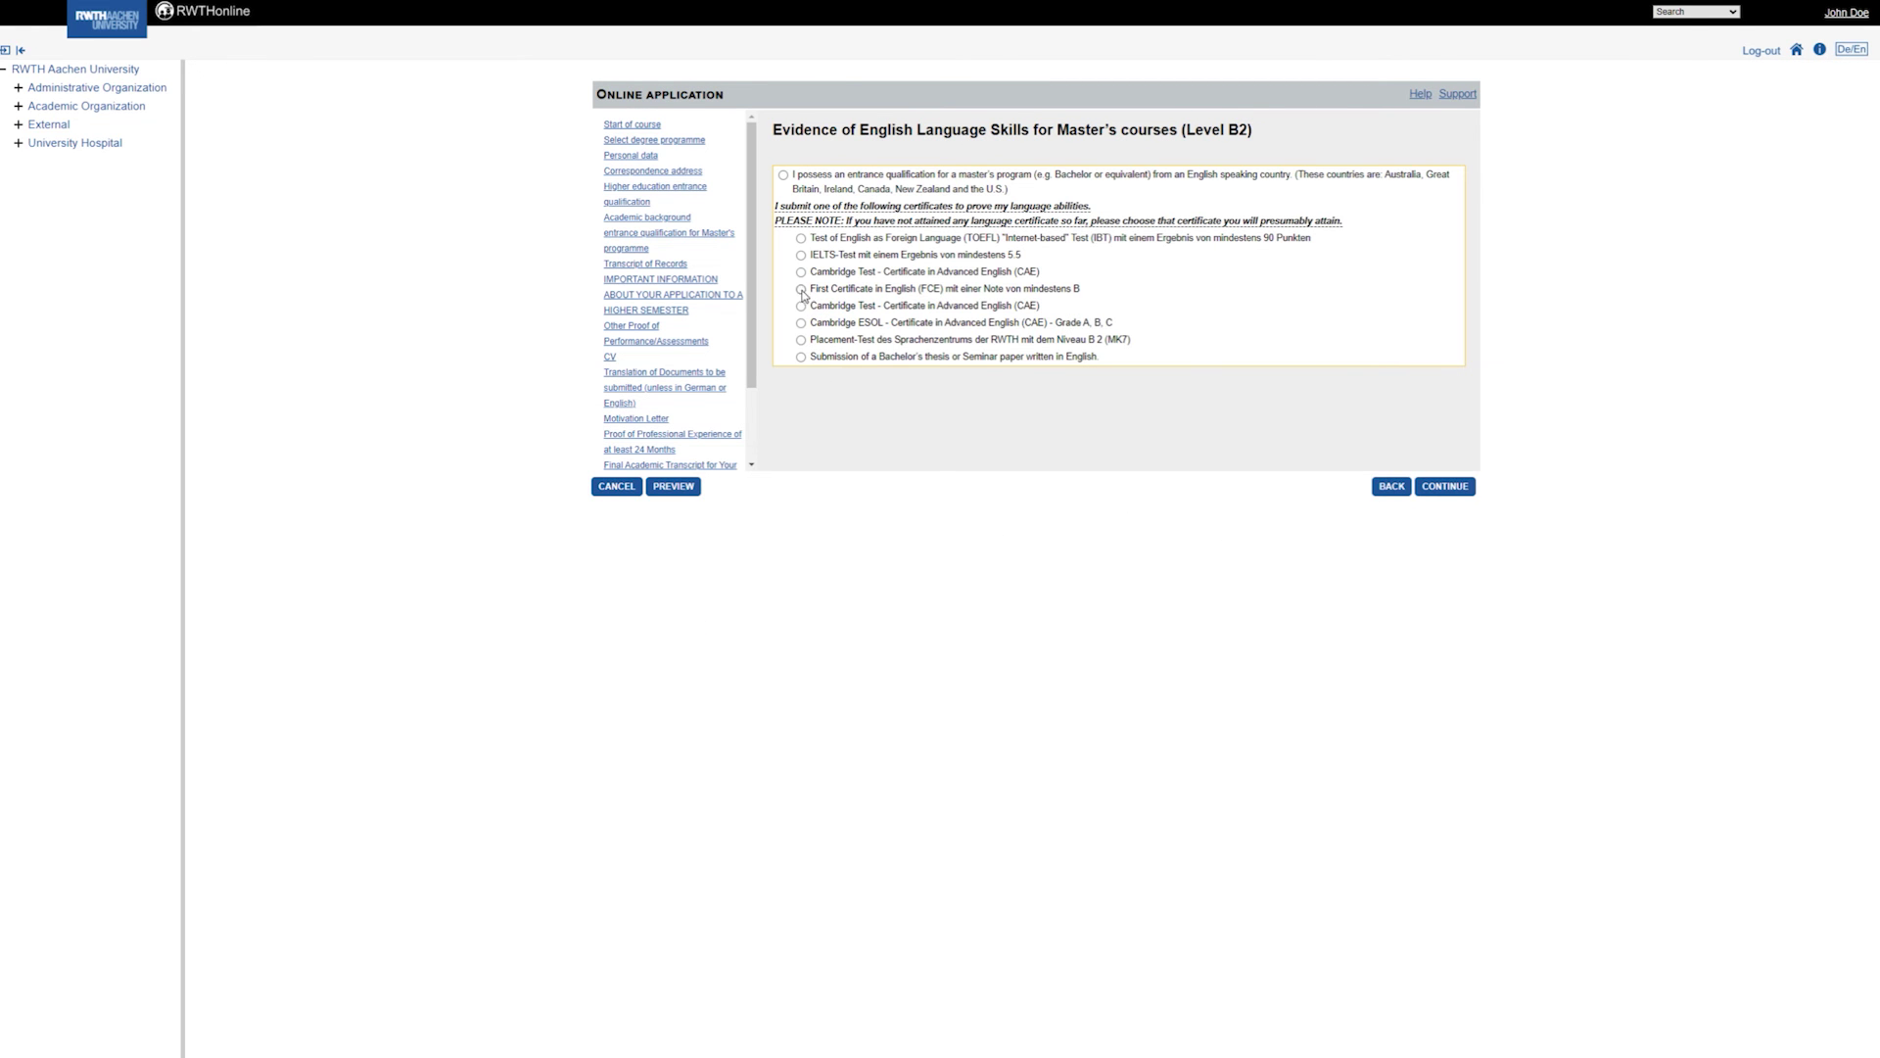
Choose the IELTS-Test (minimum 5.5) as English evidence and continue to the Overview.
{"action": "left_click", "coordinate": [802, 255]}
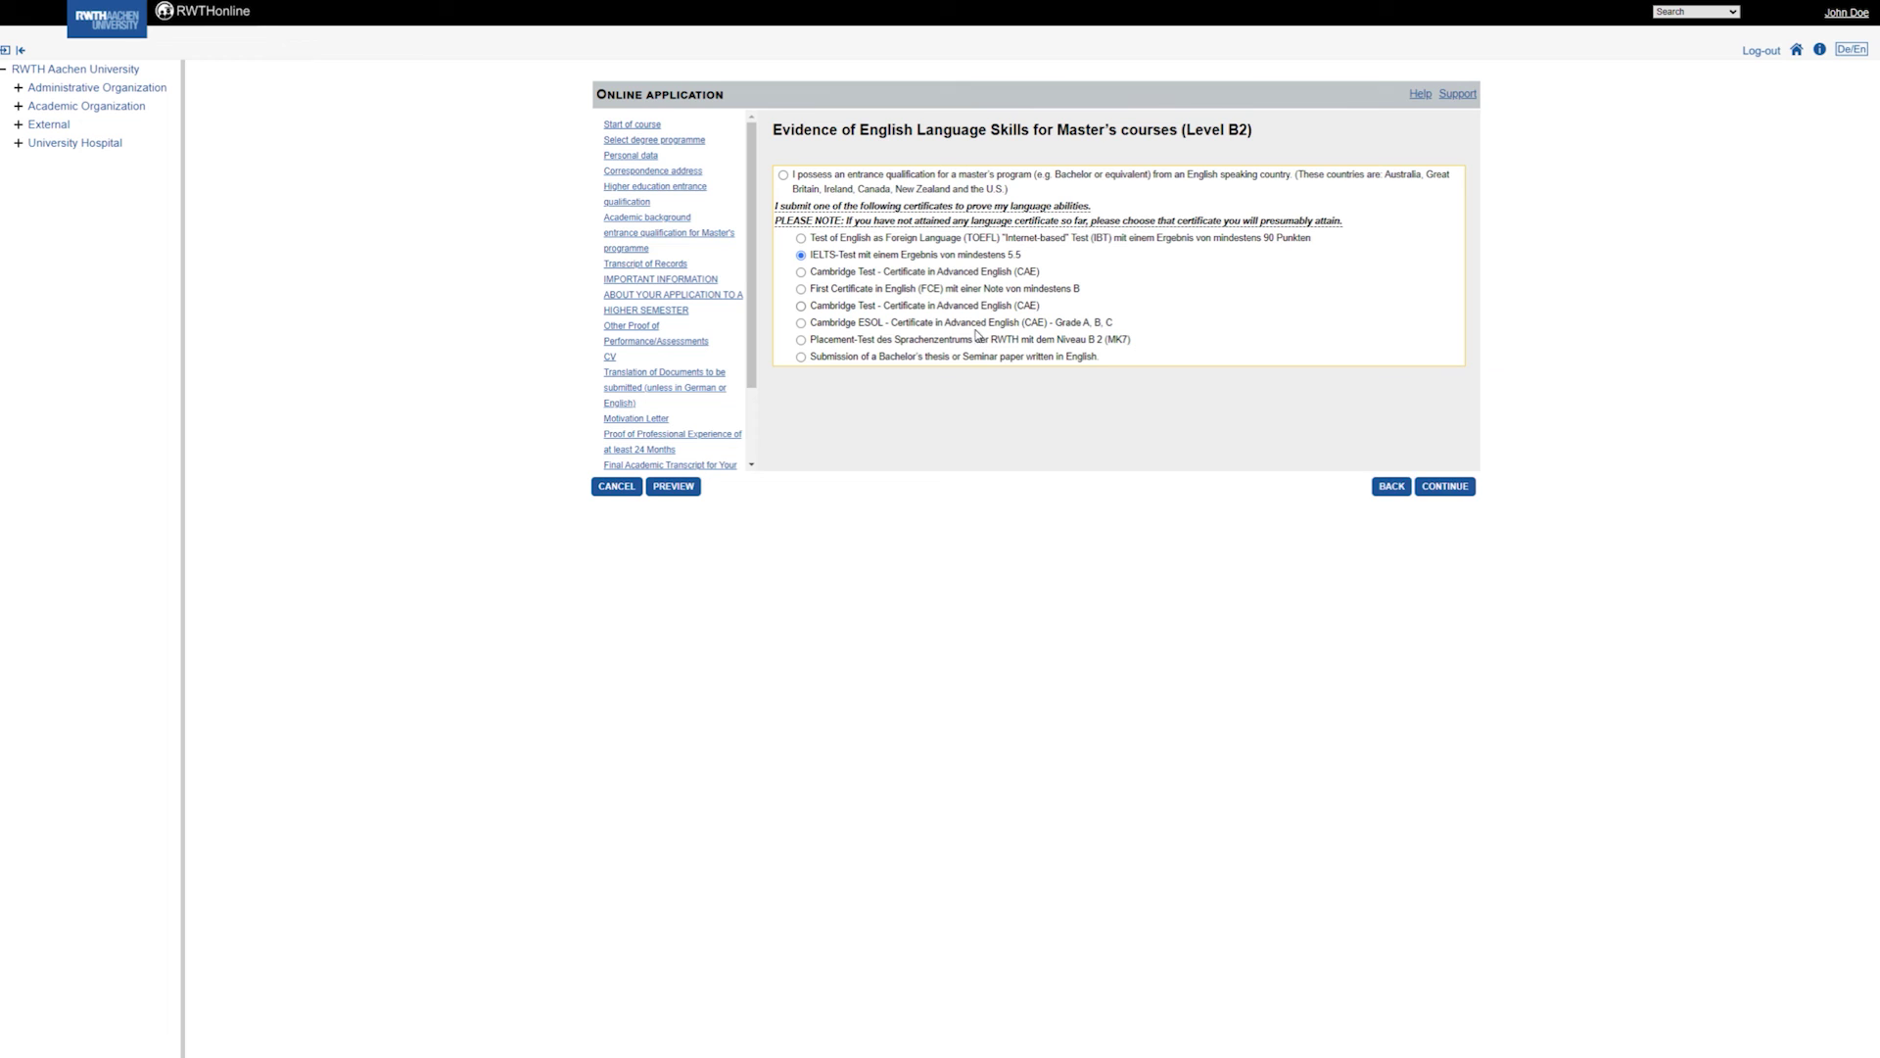
{"action": "left_click", "coordinate": [1437, 490]}
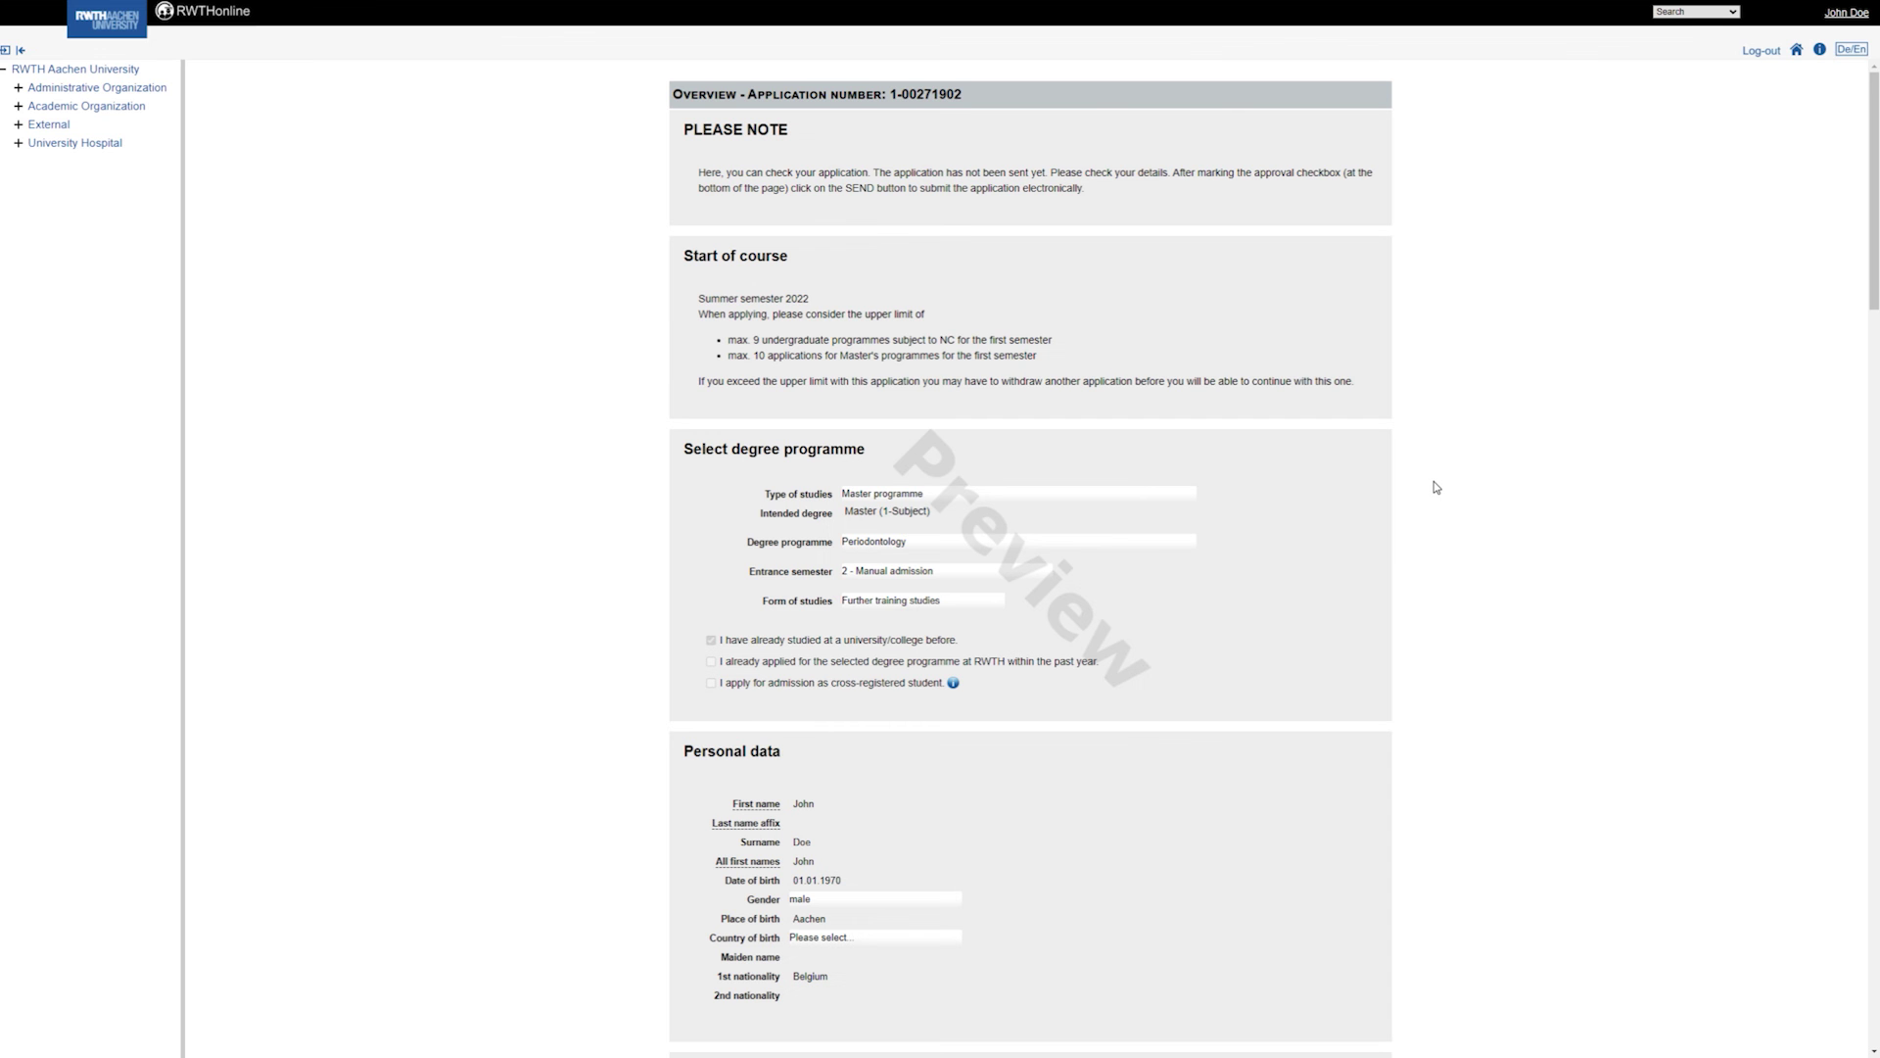
Review the application preview, confirm the information is accurate, and send the application.
{"action": "scroll", "coordinate": [1436, 489], "scroll_direction": "down", "scroll_amount": 15}
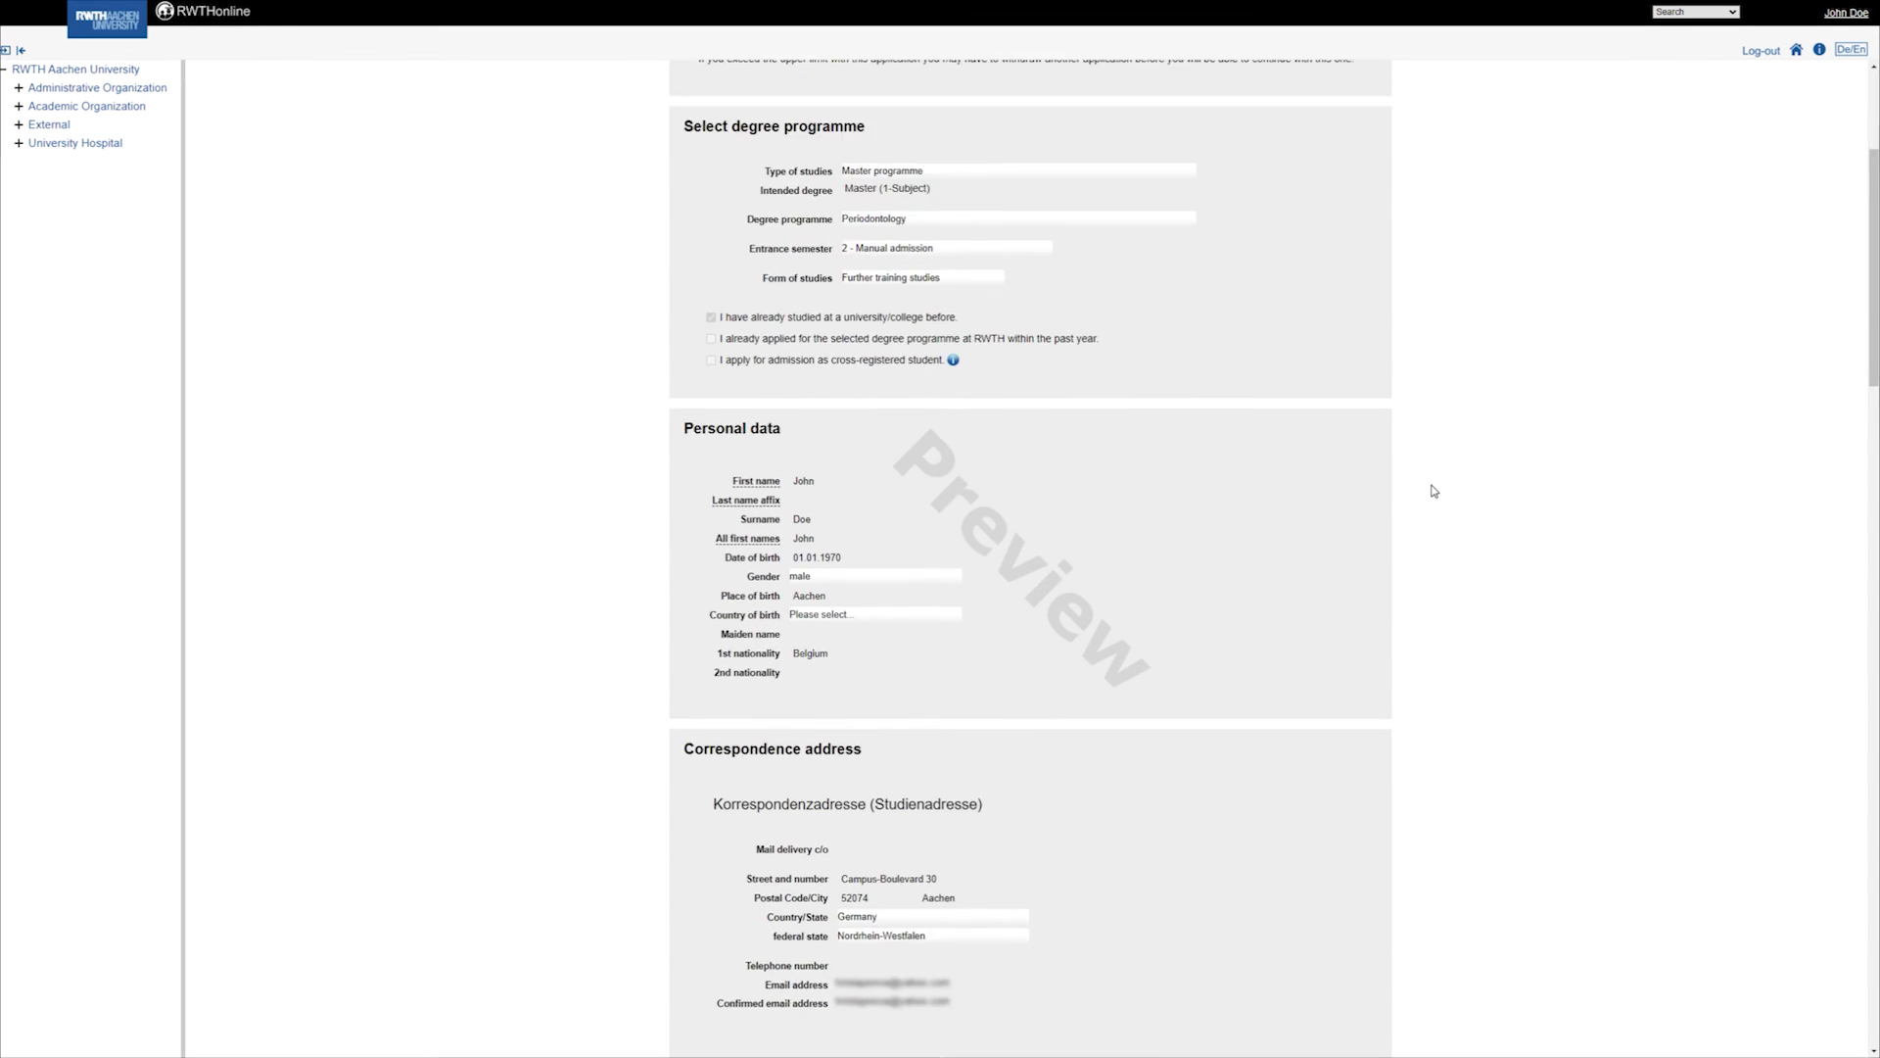
{"action": "scroll", "coordinate": [1433, 497], "scroll_direction": "down", "scroll_amount": 12}
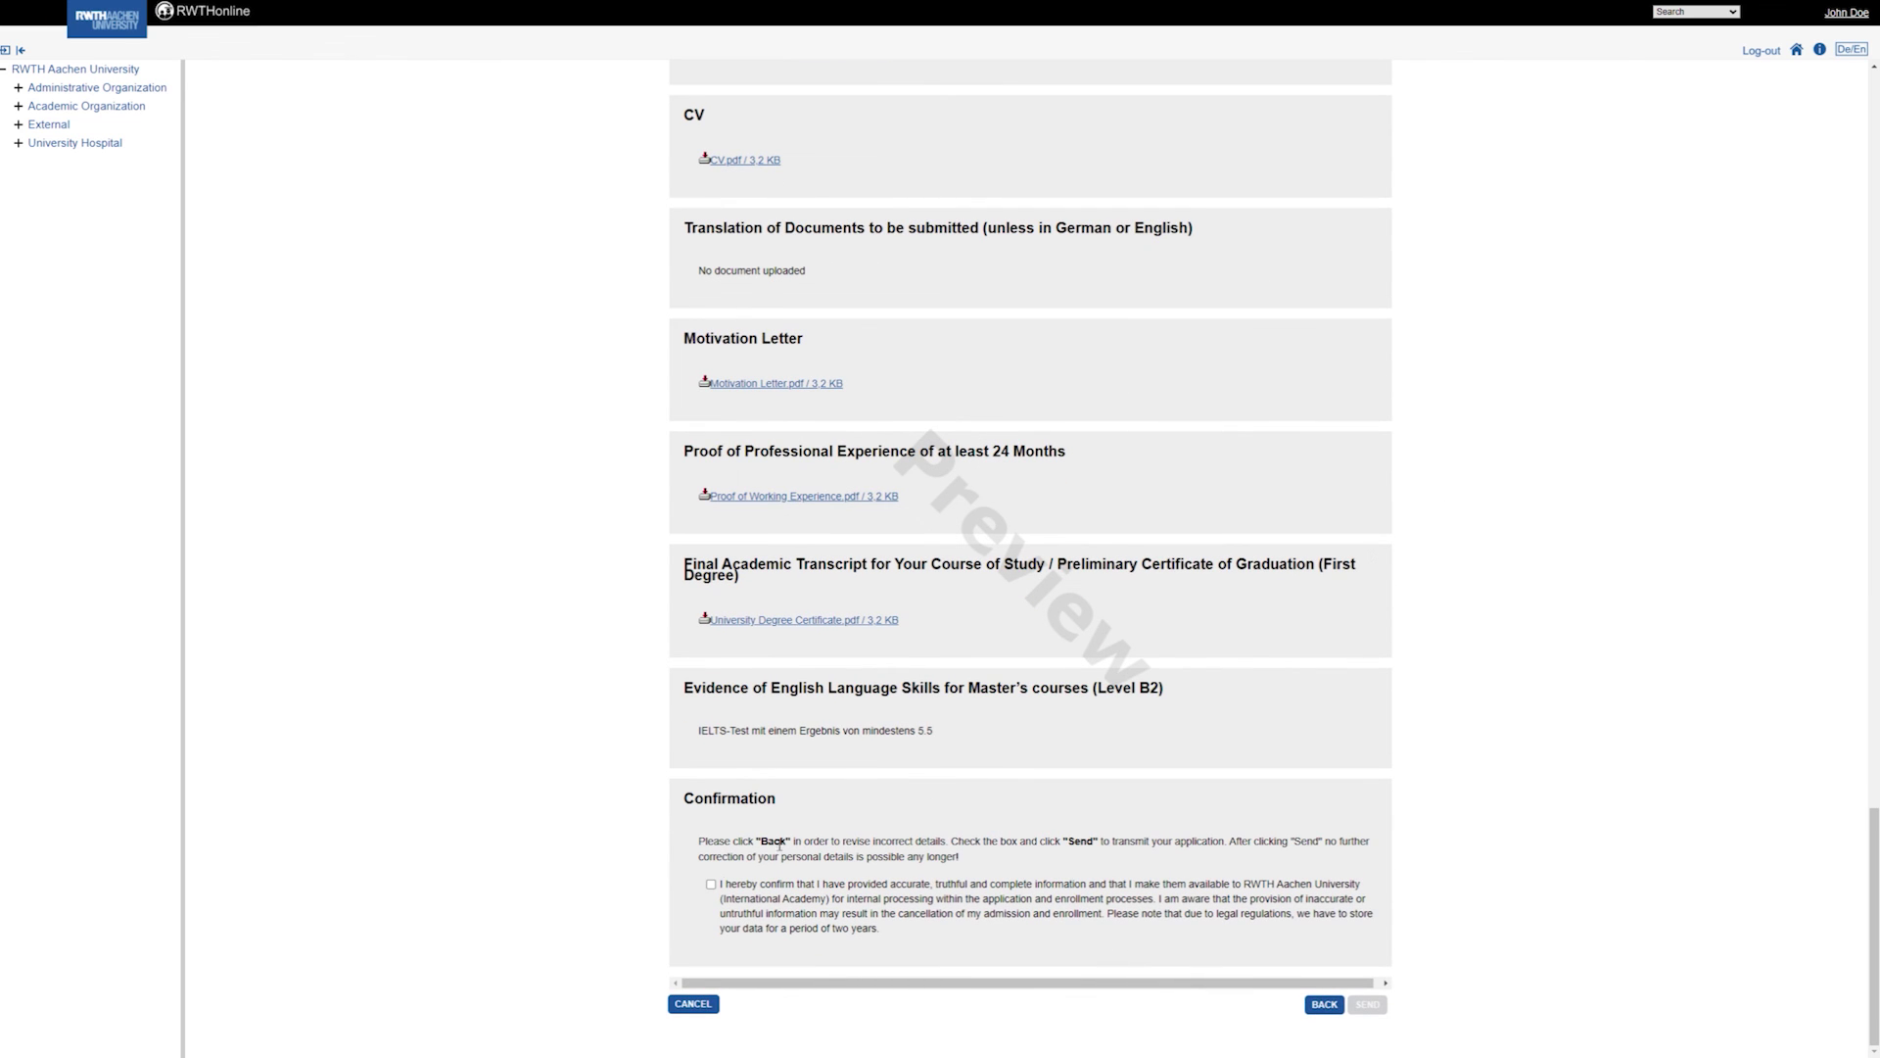
{"action": "left_click", "coordinate": [711, 884]}
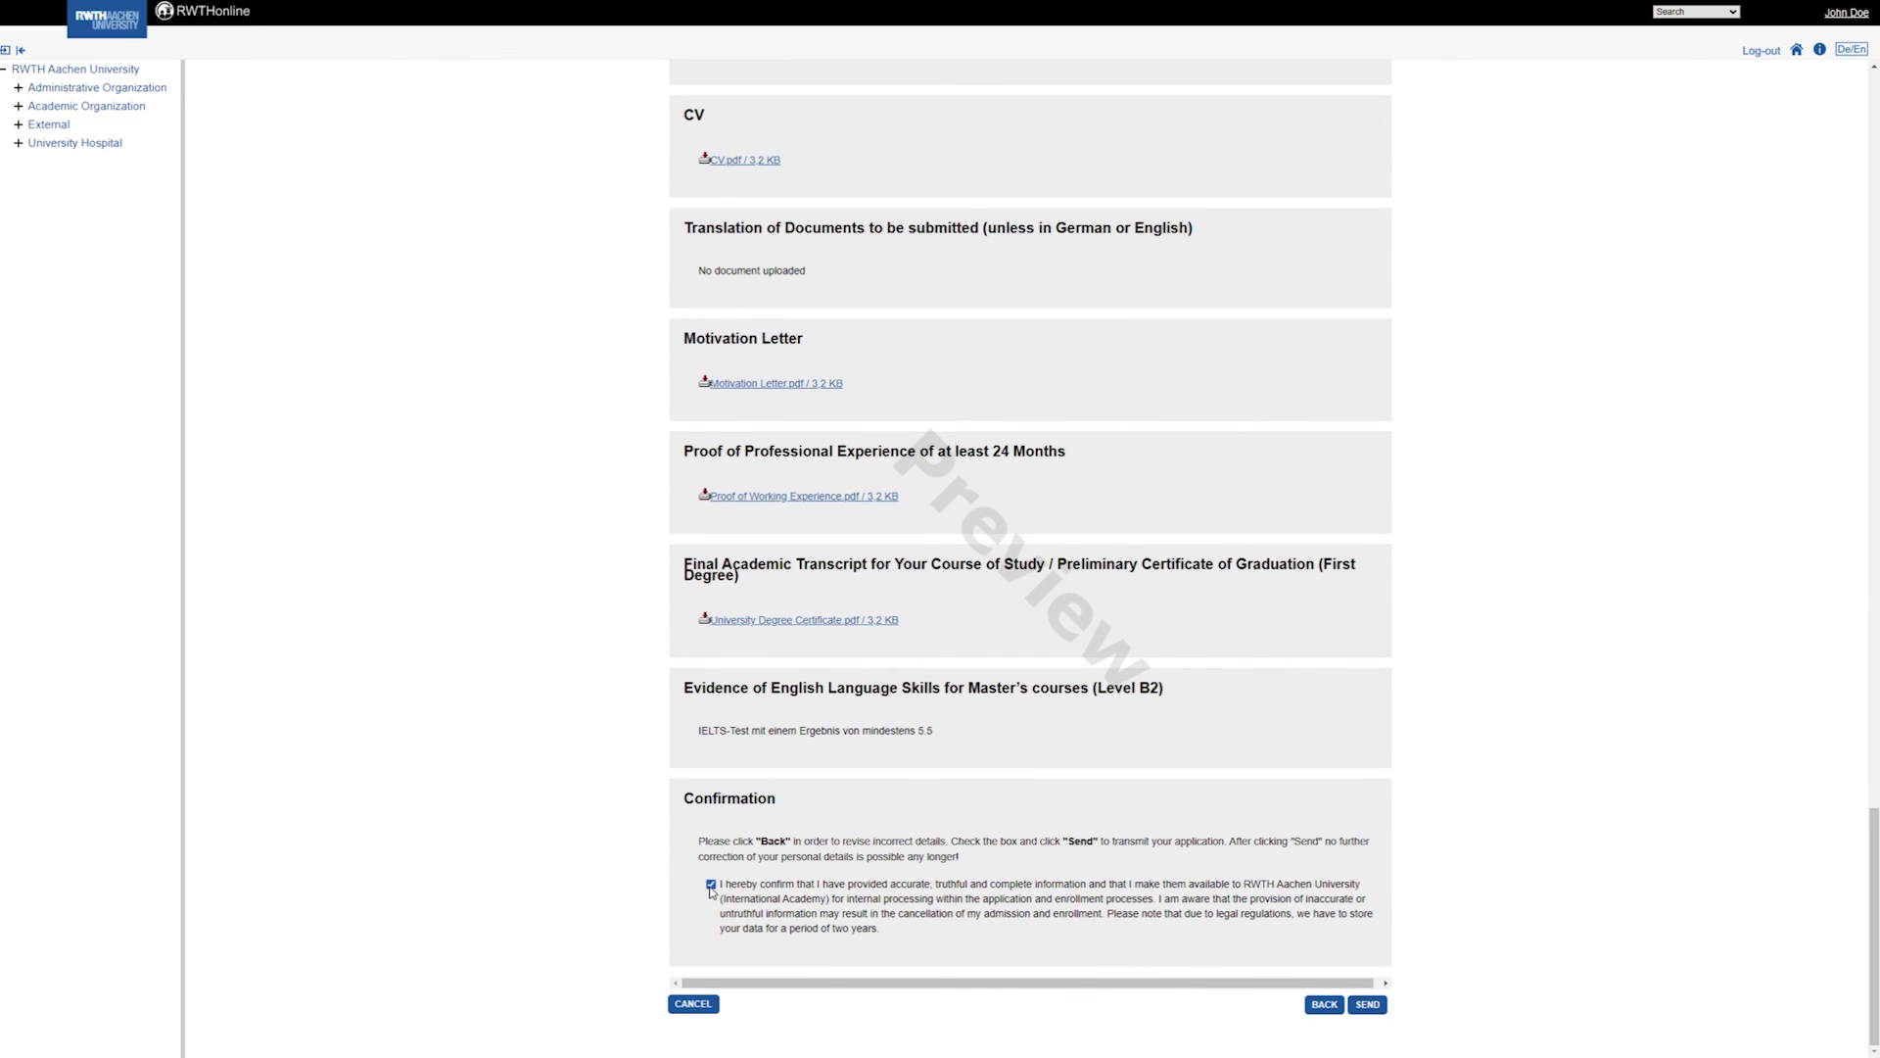
{"action": "left_click", "coordinate": [1371, 1011]}
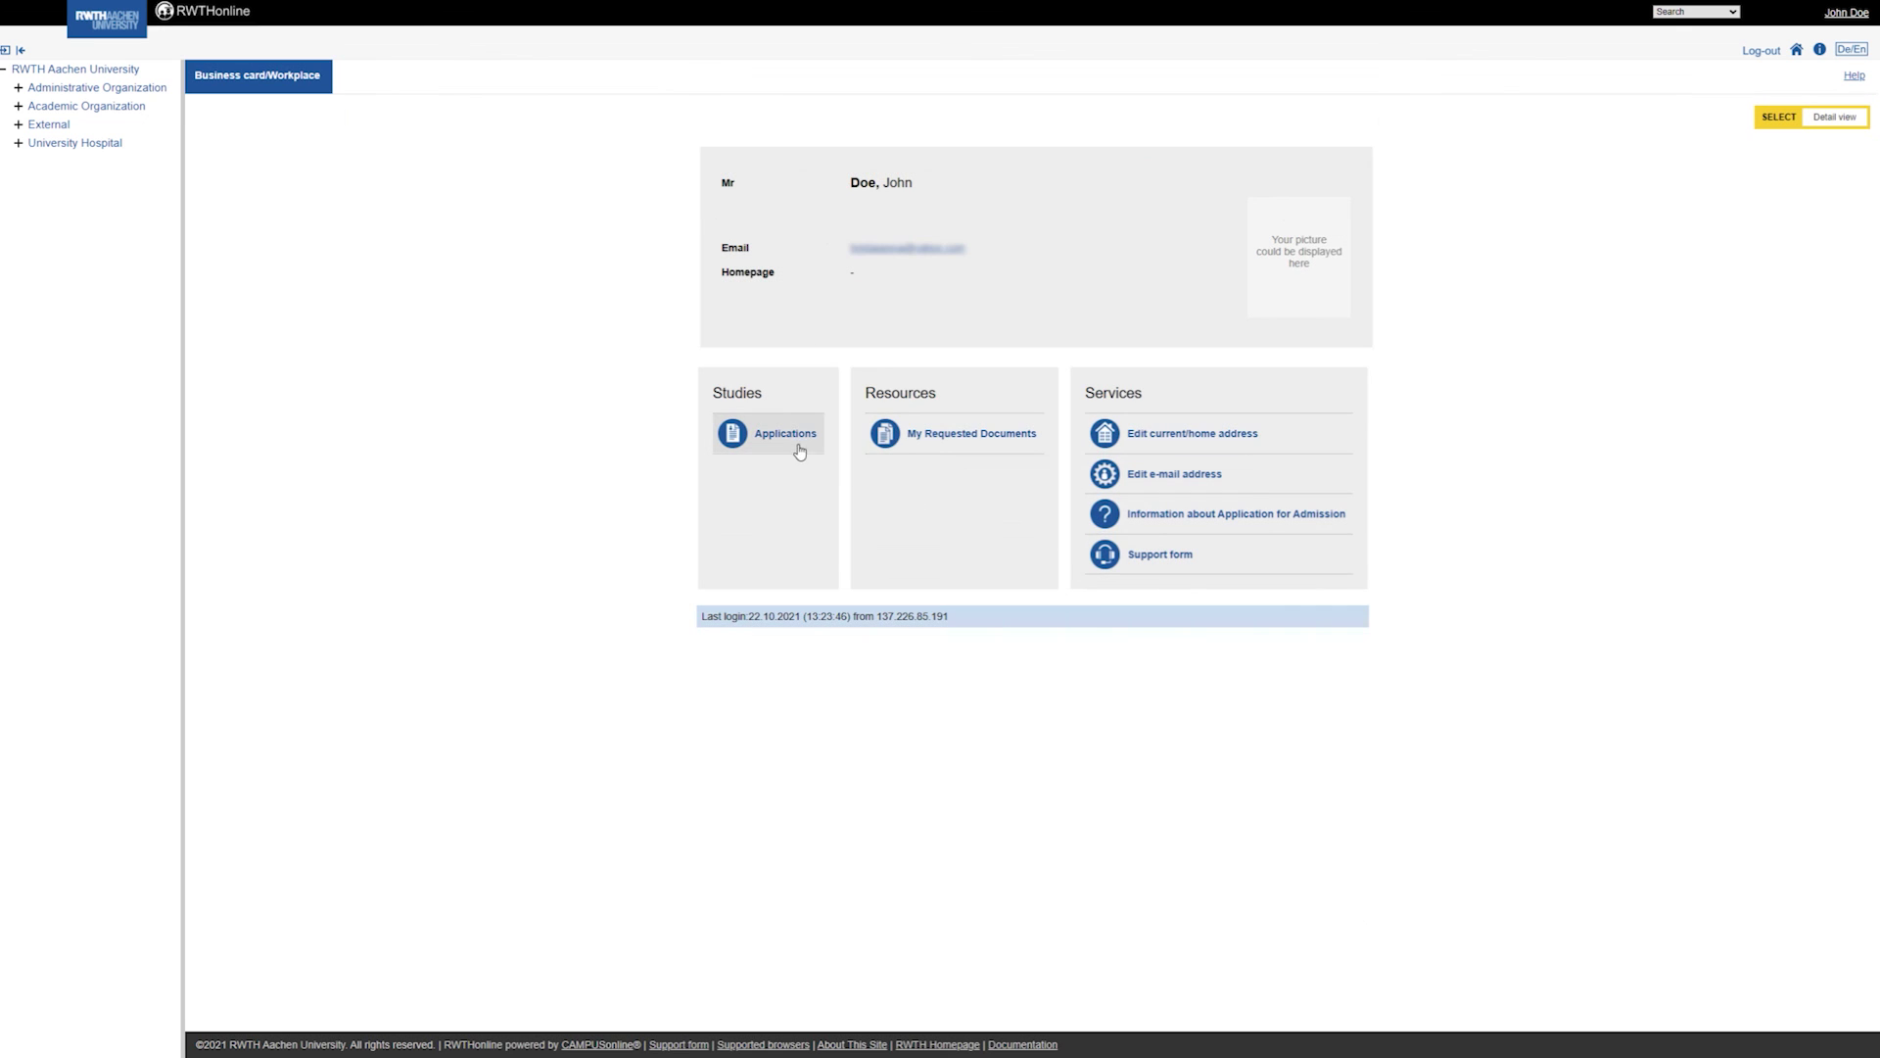
Open My Applications to see the submitted Master Periodontology application.
{"action": "left_click", "coordinate": [780, 437]}
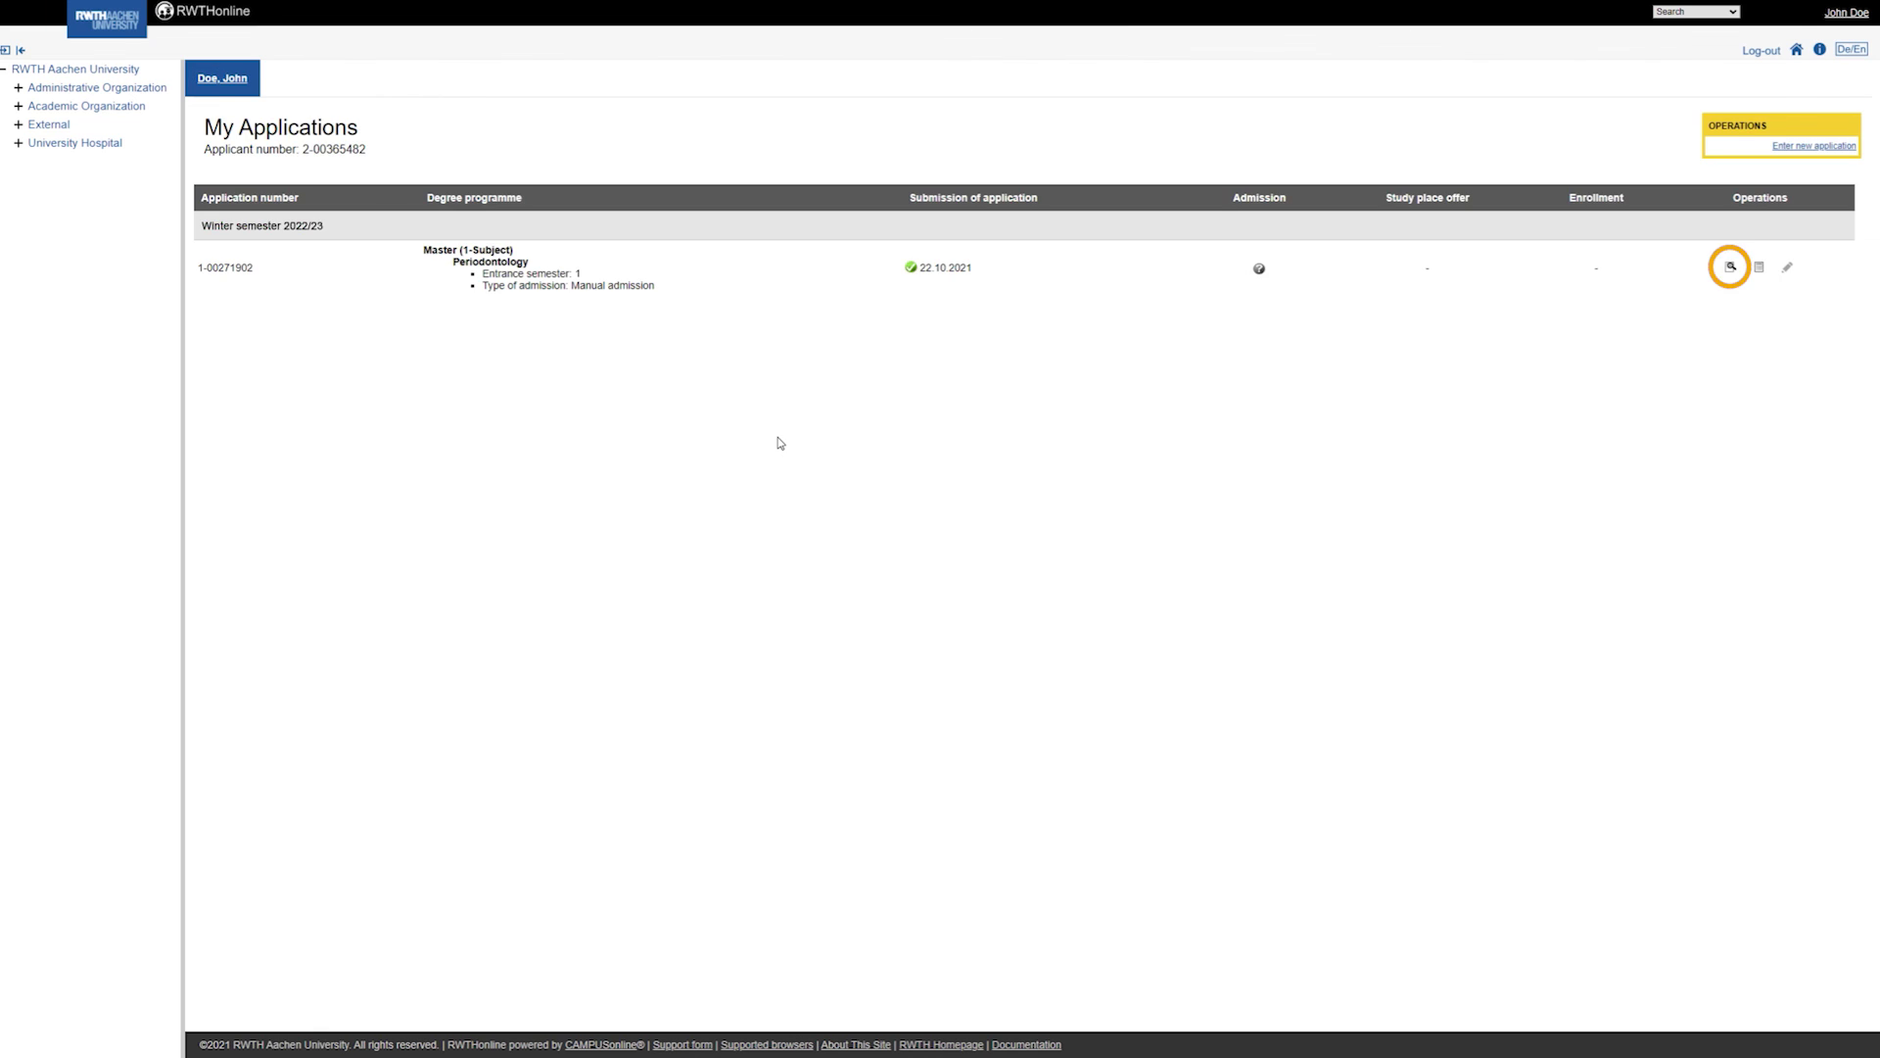